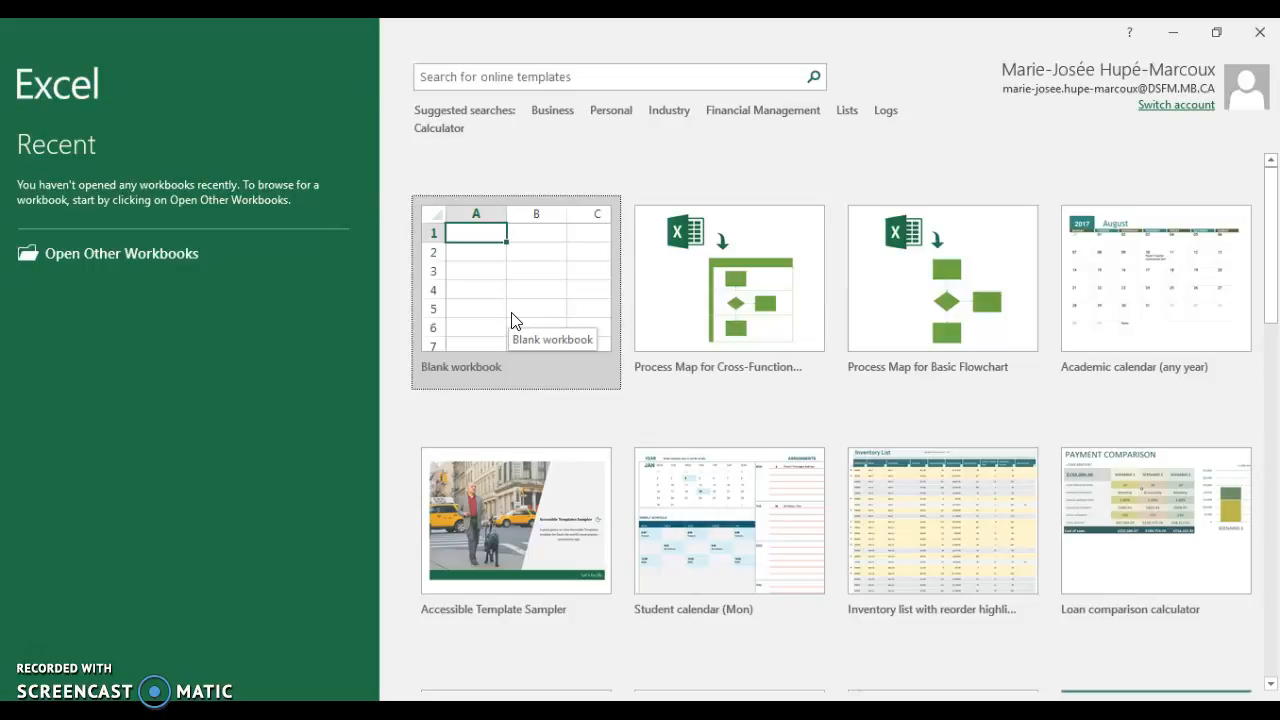
Create a blank workbook and enter the expression "4n + 3" in cell D1
click(512, 320)
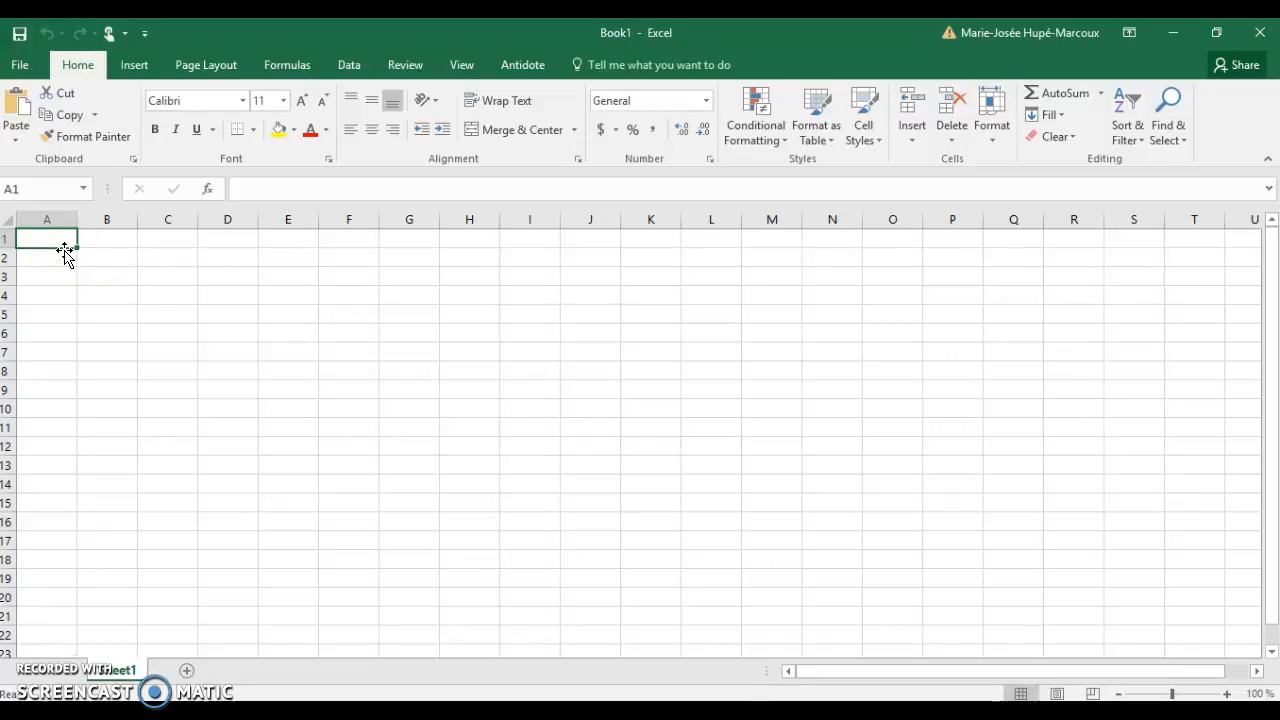
click(229, 242)
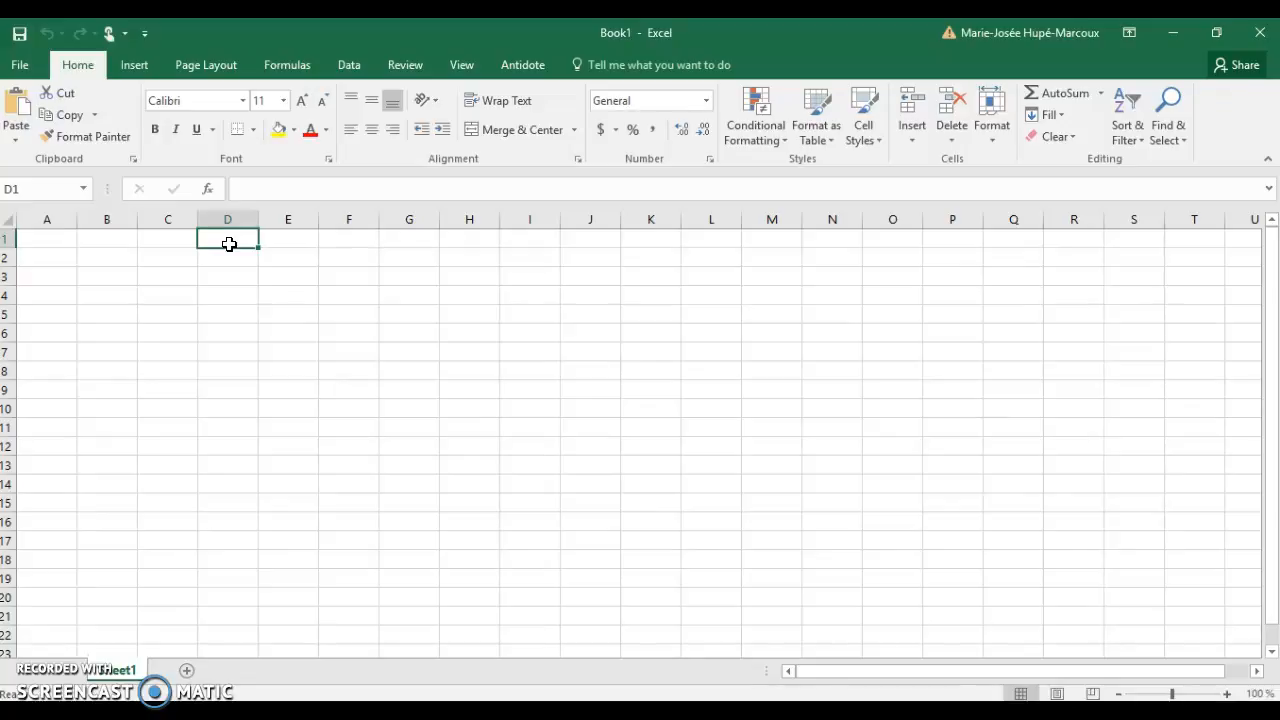
text(4n )
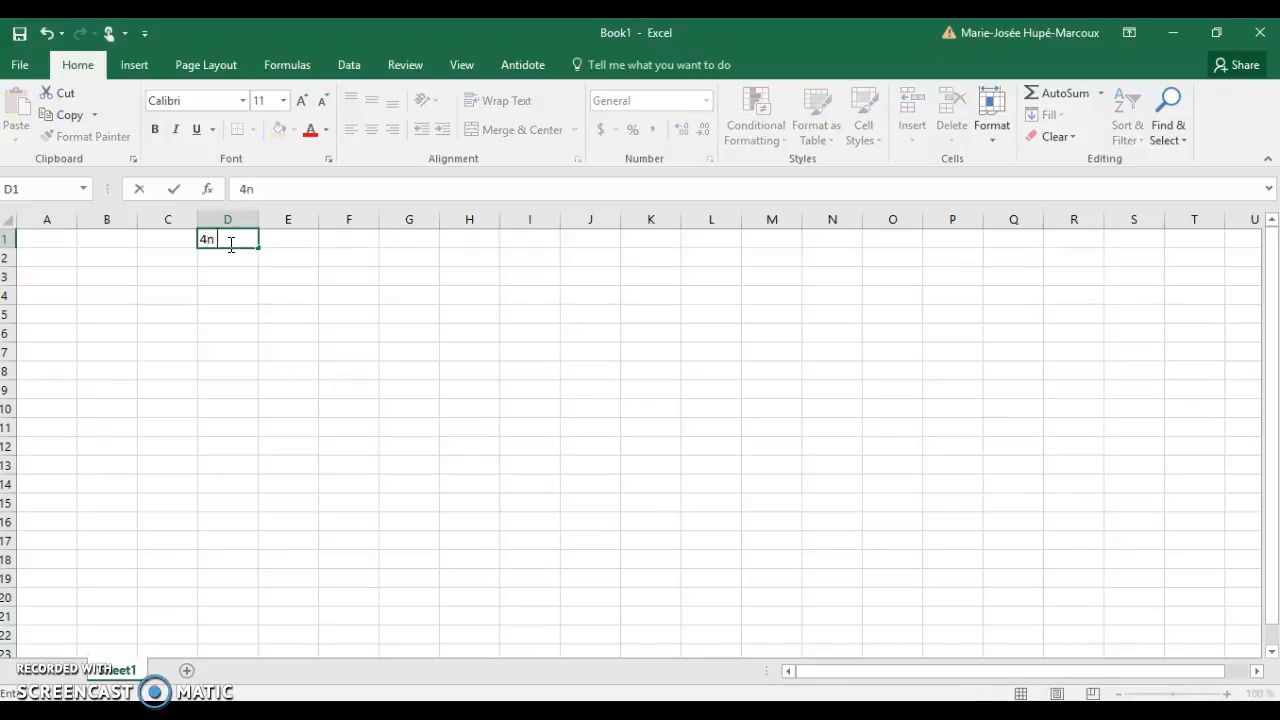
text(+ 3)
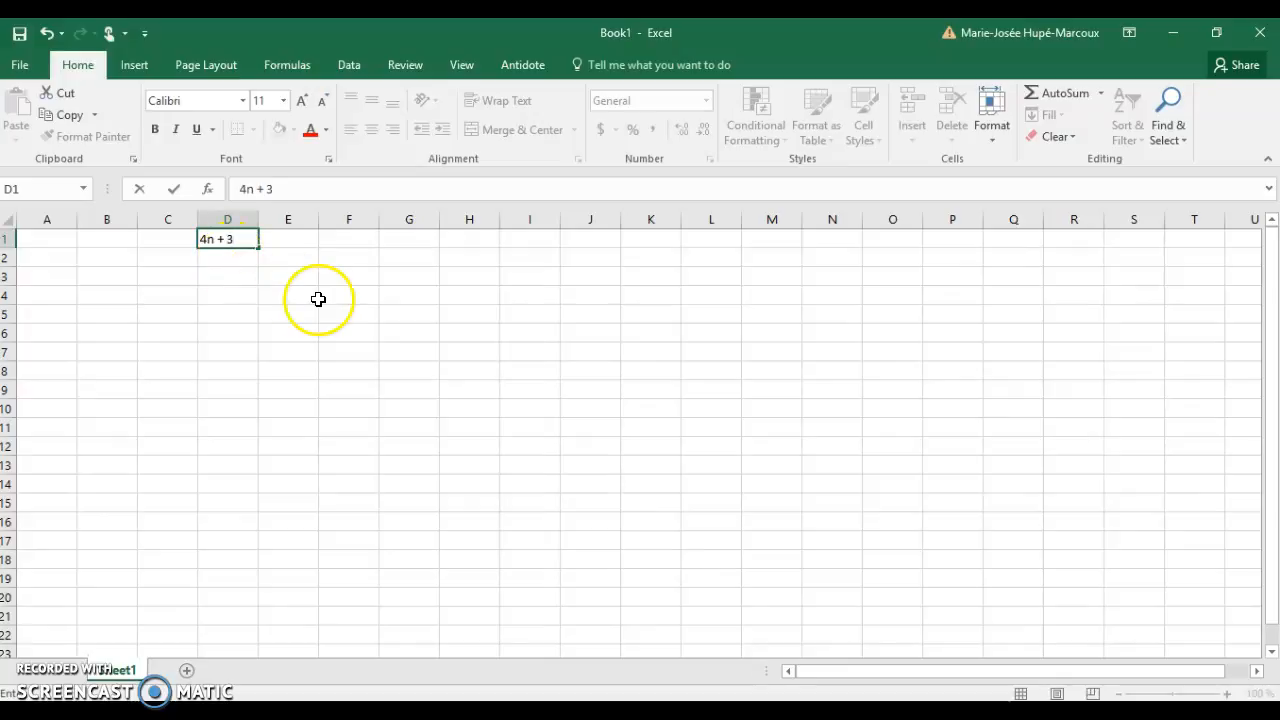
Enter the column headings "Rang" in cell A1 and "Valeur" in cell B1
click(59, 244)
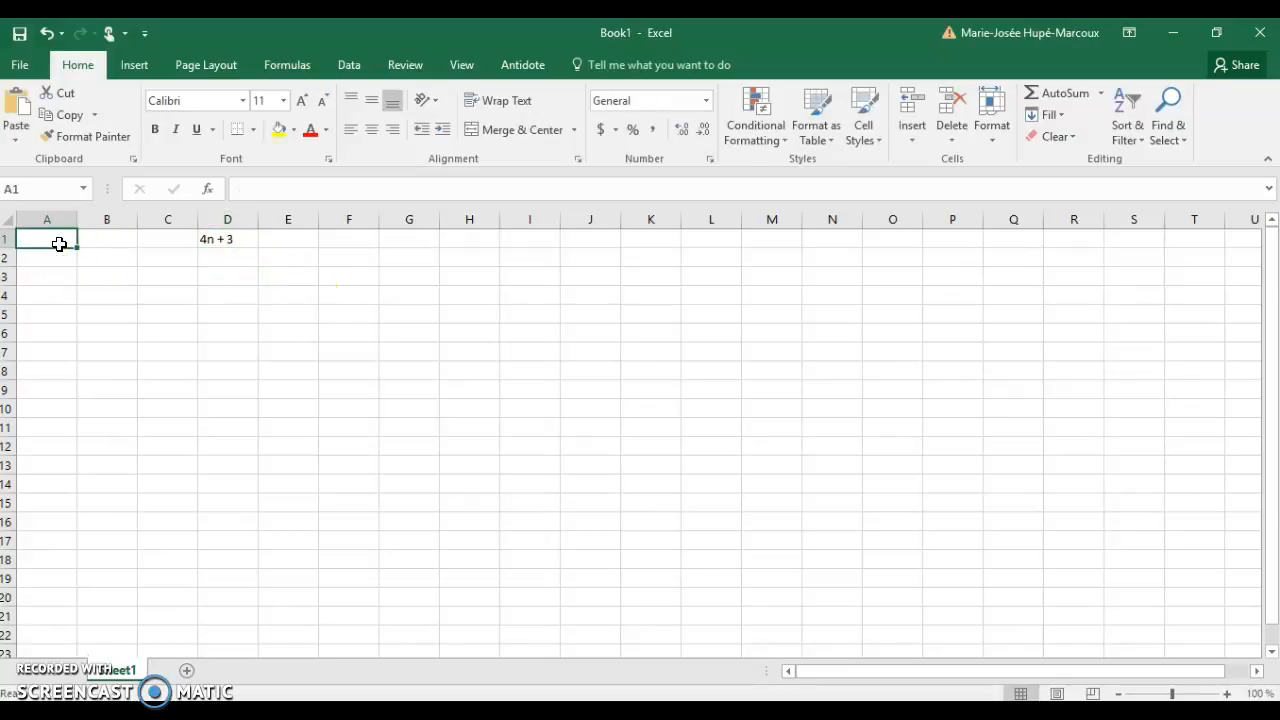
text(Rang)
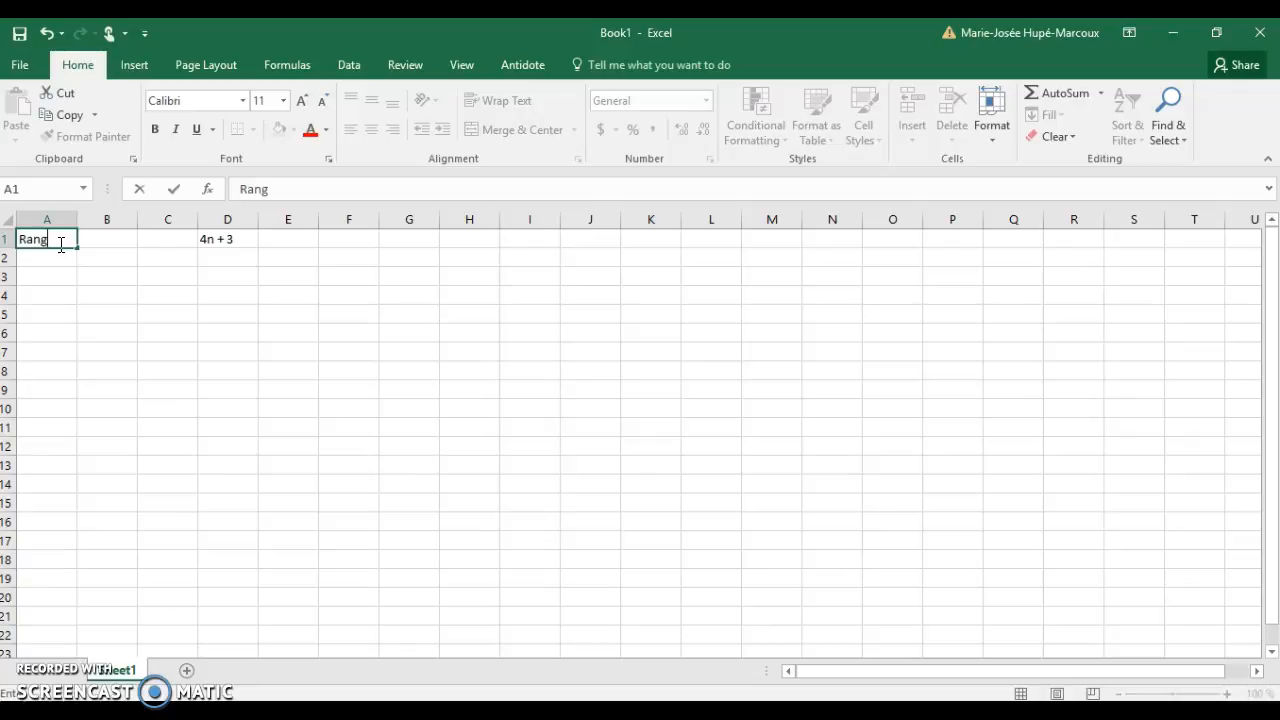
key(Tab)
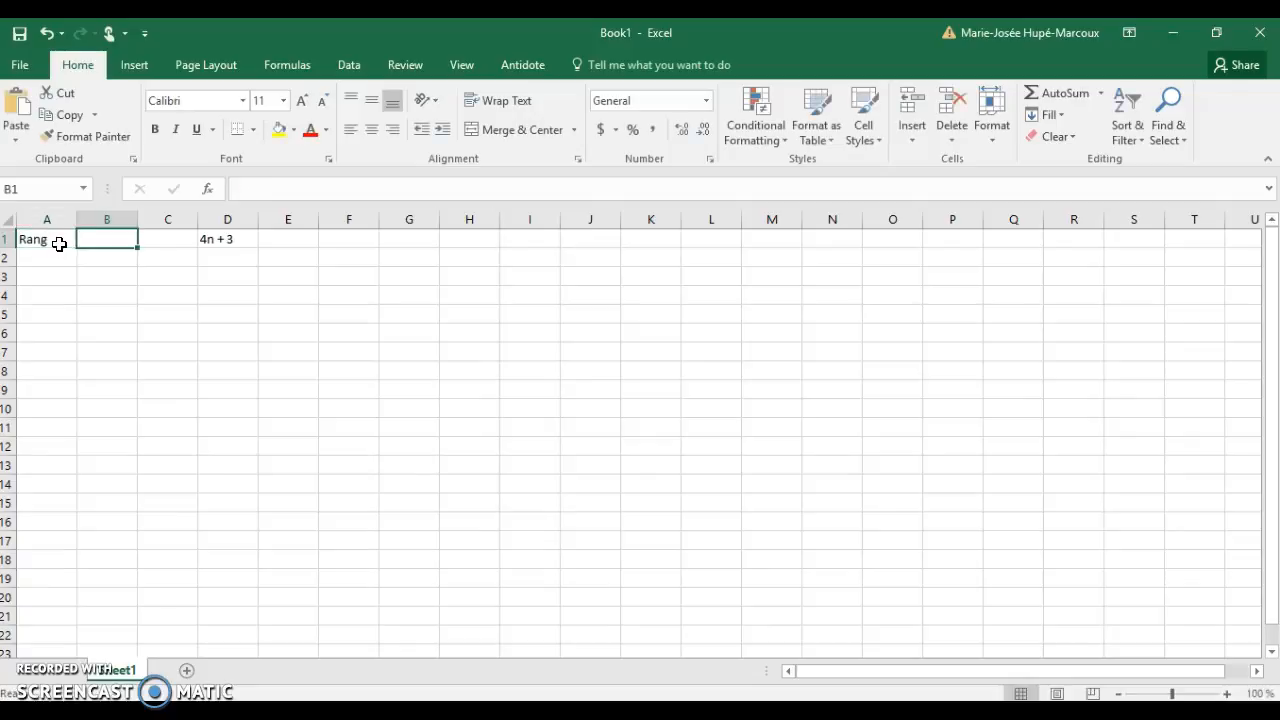
text(Valeur)
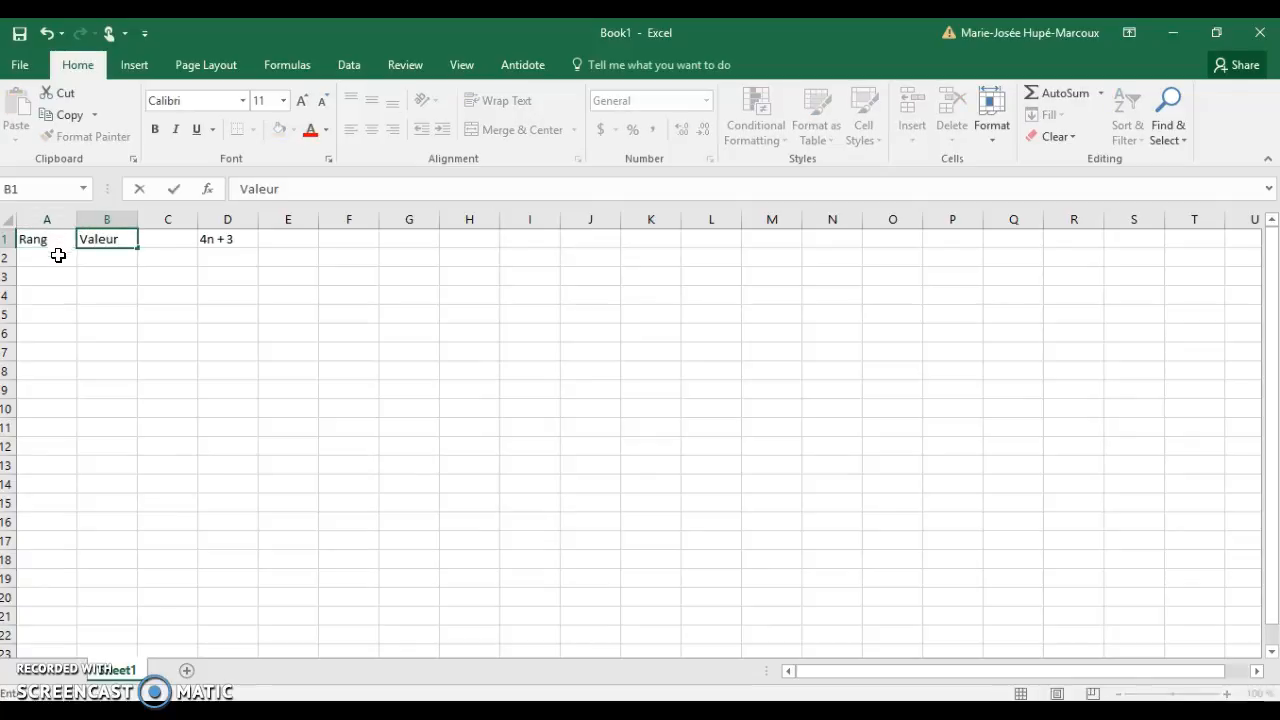
Fill cells A2 to A6 under the Rang heading with the numbers 1 to 5
click(58, 256)
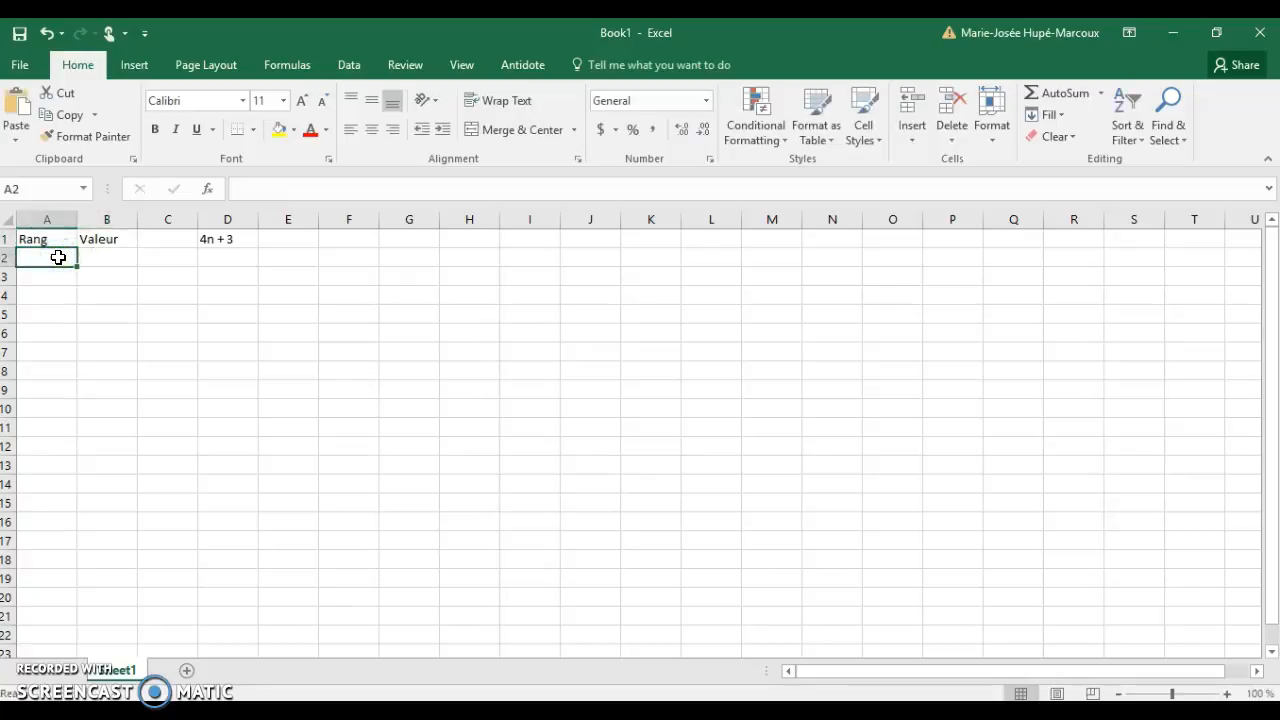
text(1)
key(Return)
text(2)
key(Return)
text(3)
key(Return)
text(4)
key(Return)
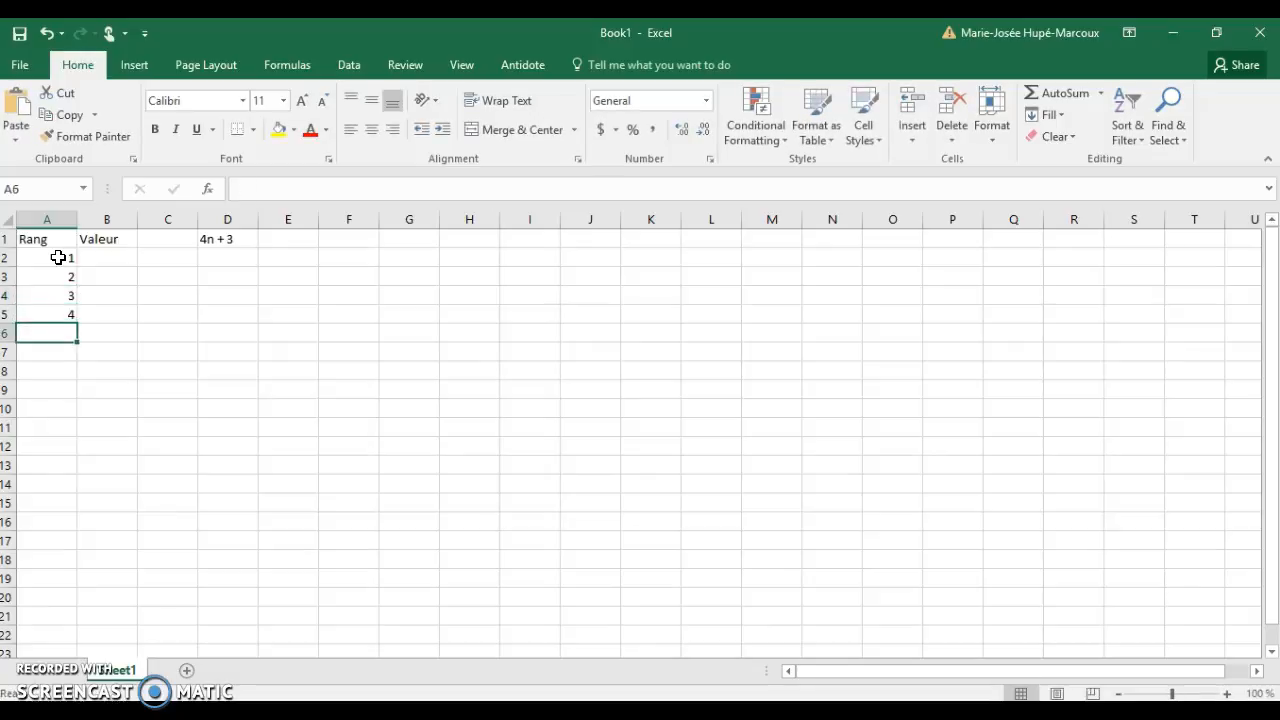
text(5)
key(Tab)
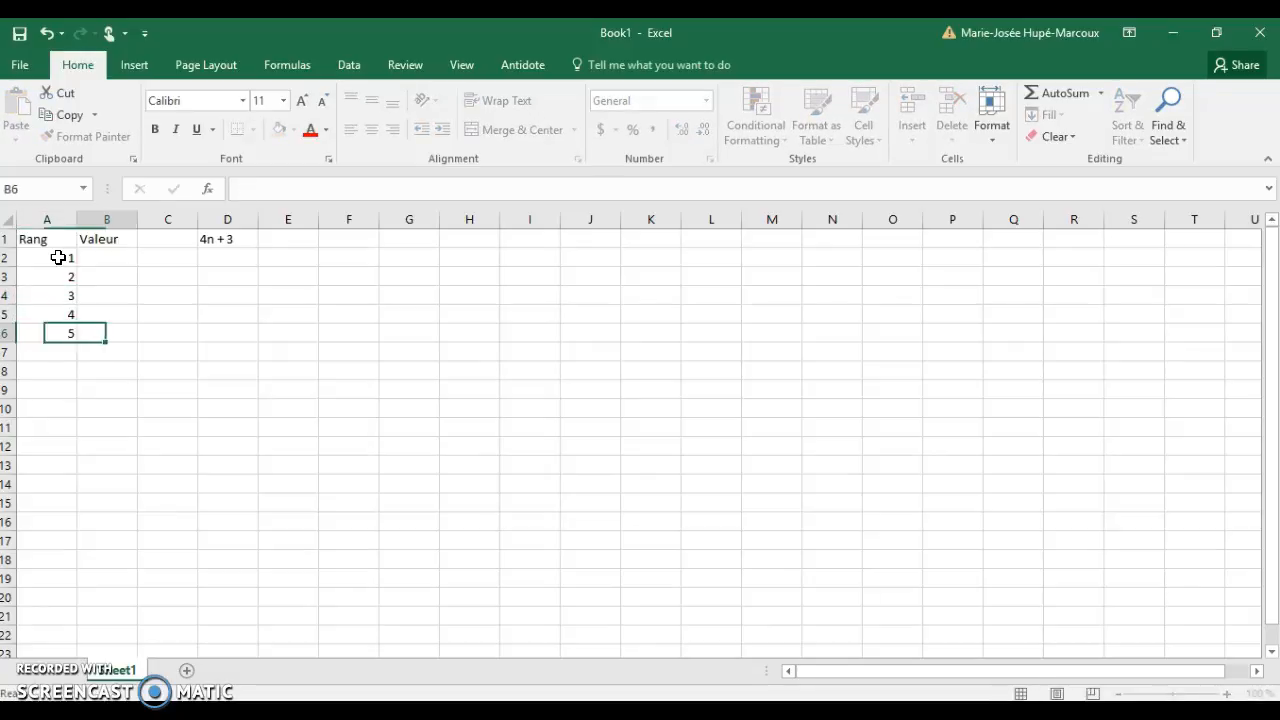
Enter the formula =4*A2+3 in cell B2, referencing the rank in A2 for n
click(113, 257)
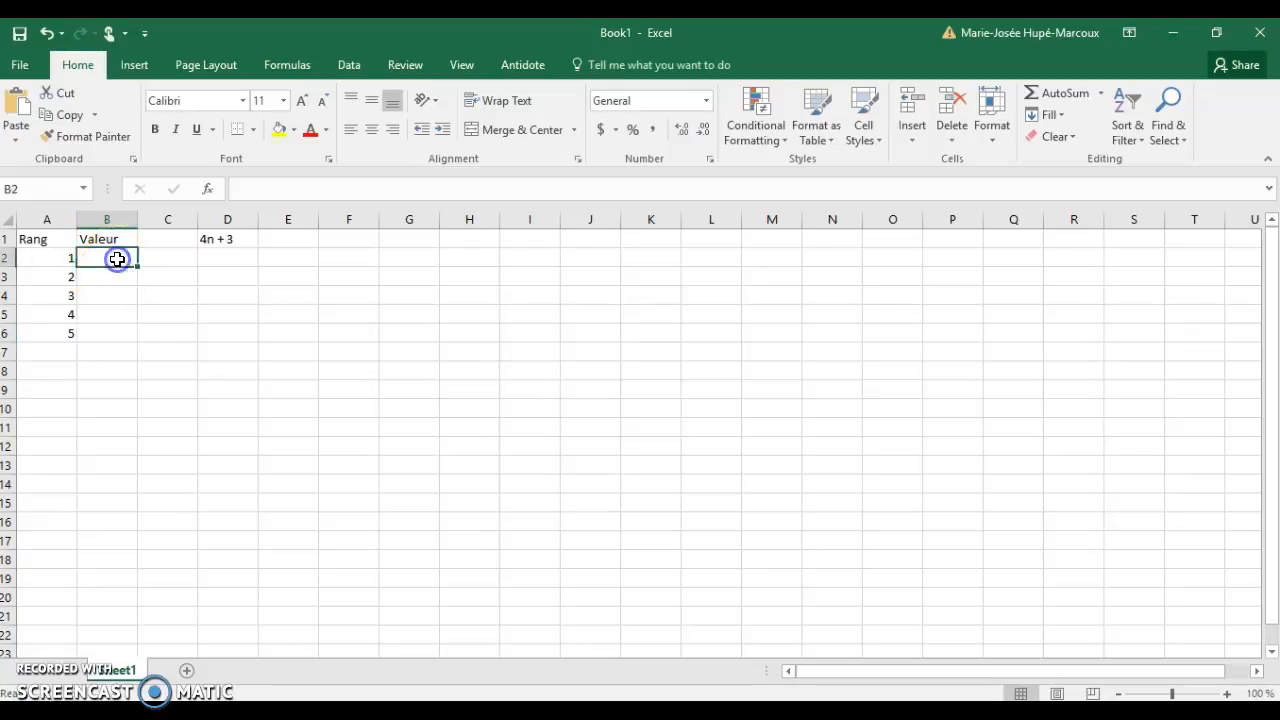
click(256, 193)
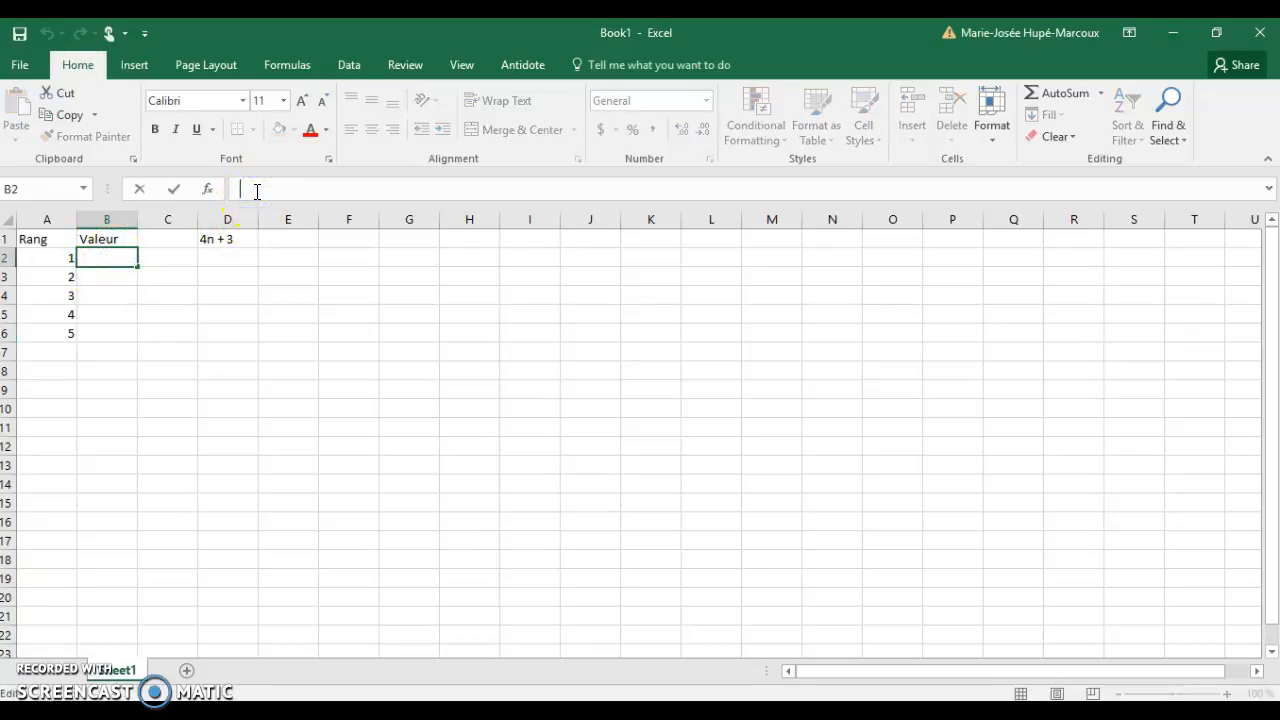
click(259, 189)
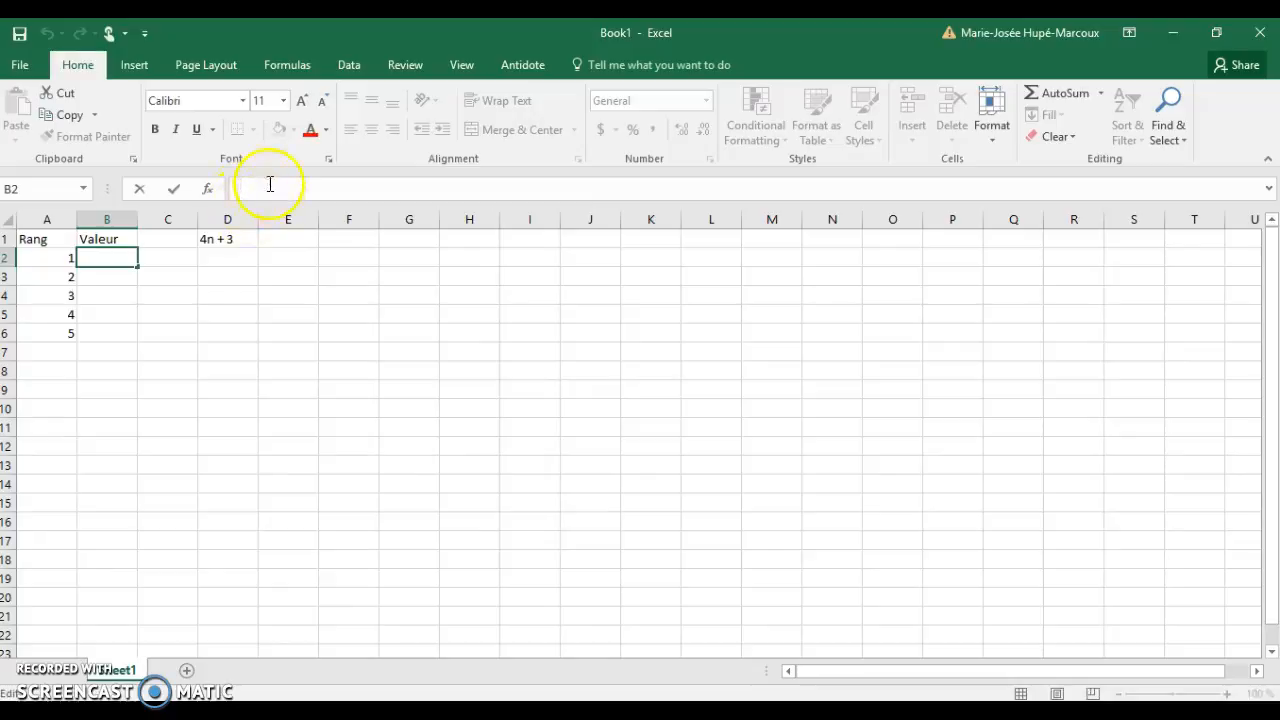
click(121, 261)
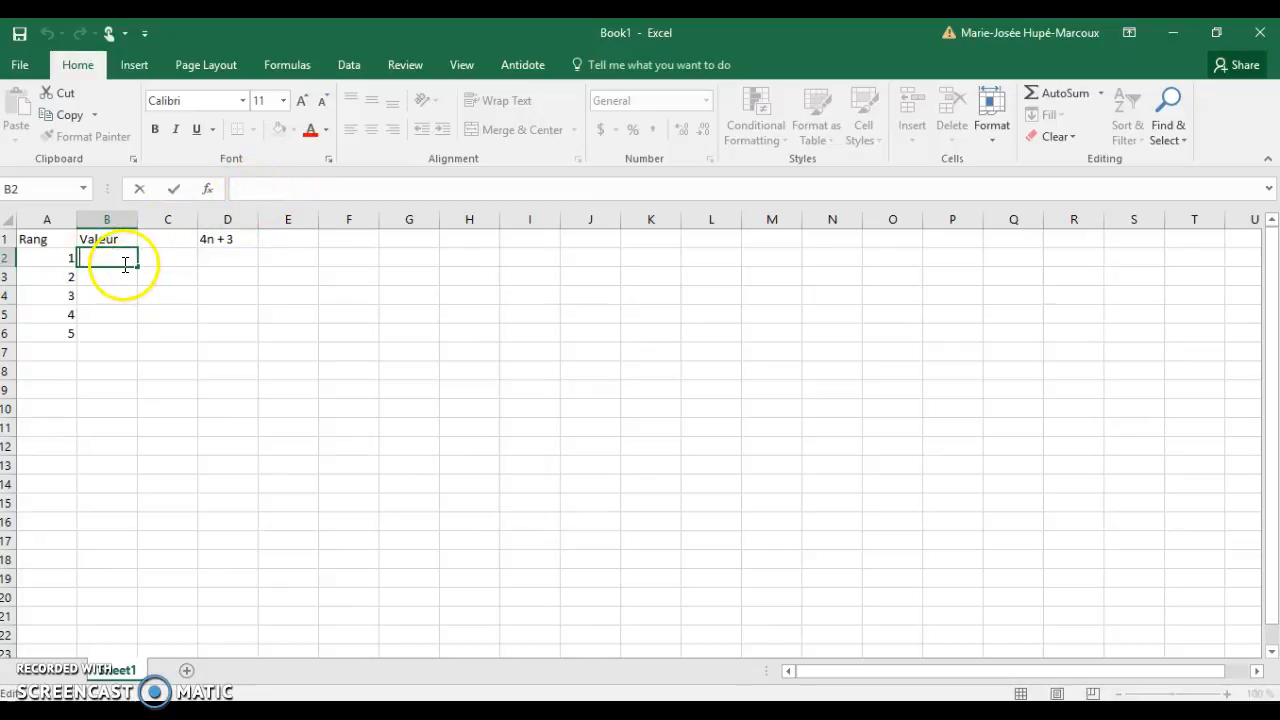
click(262, 190)
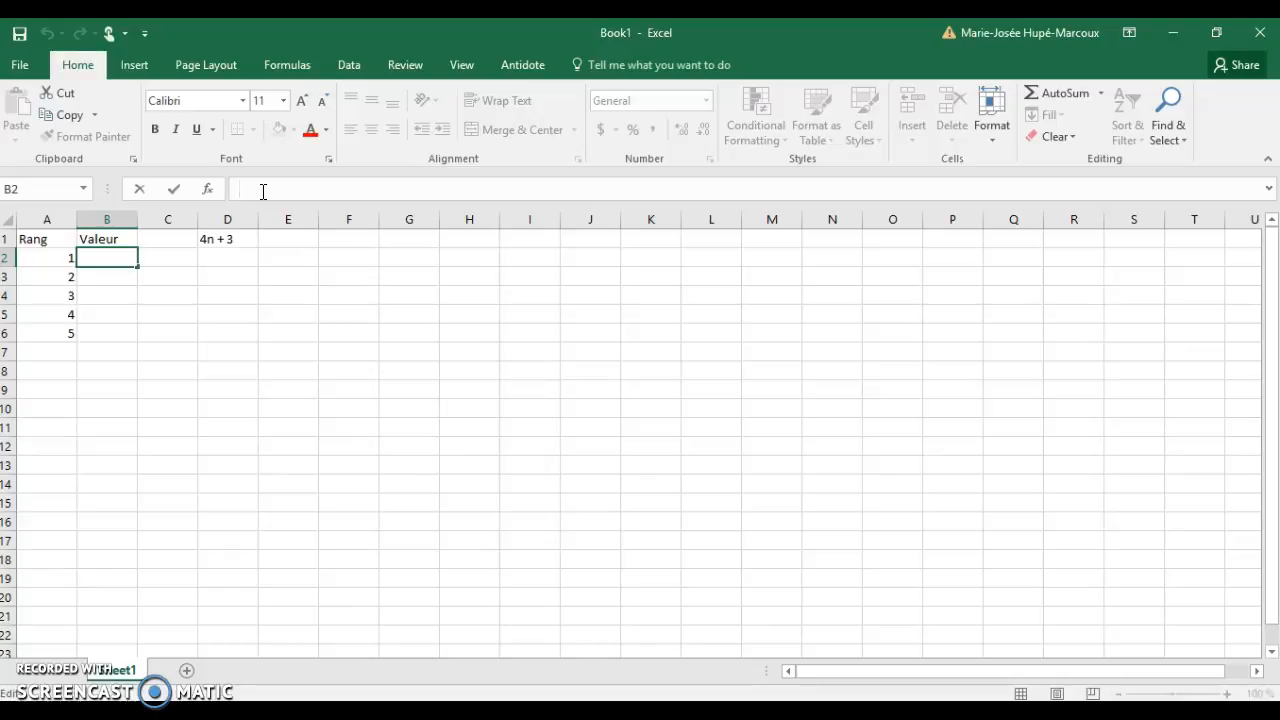
click(226, 243)
click(122, 258)
text(=)
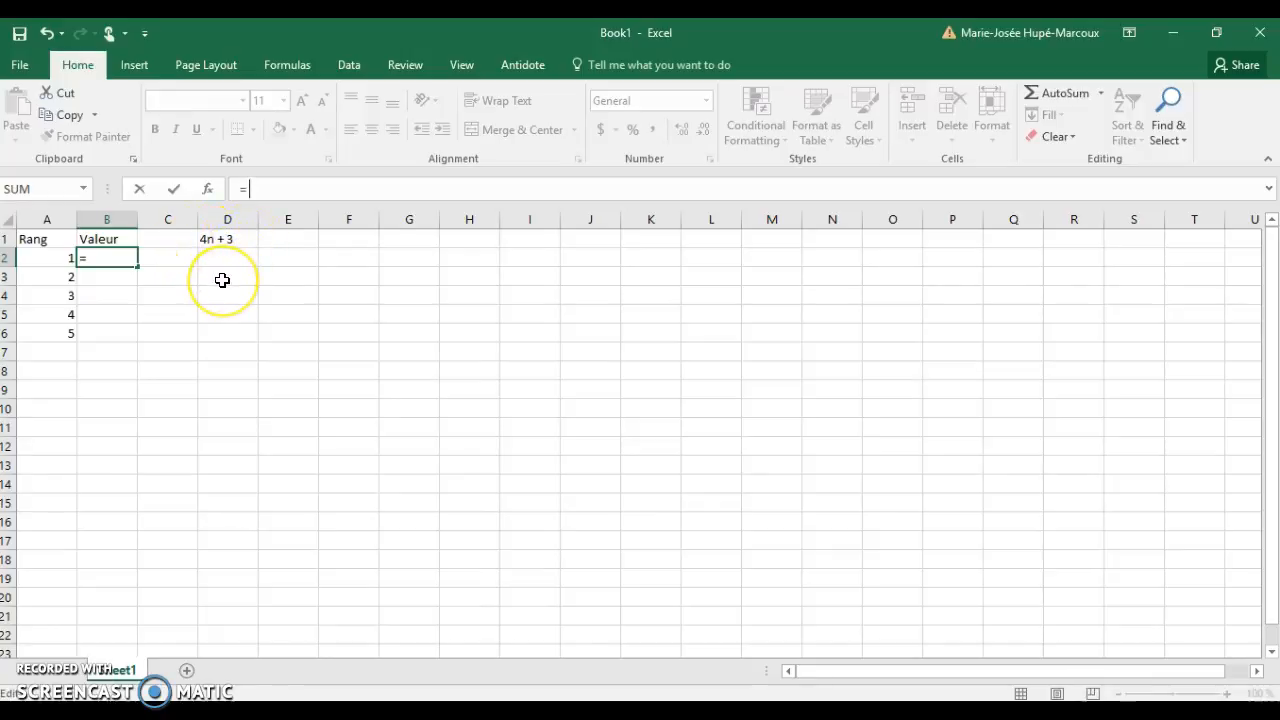
text(4*)
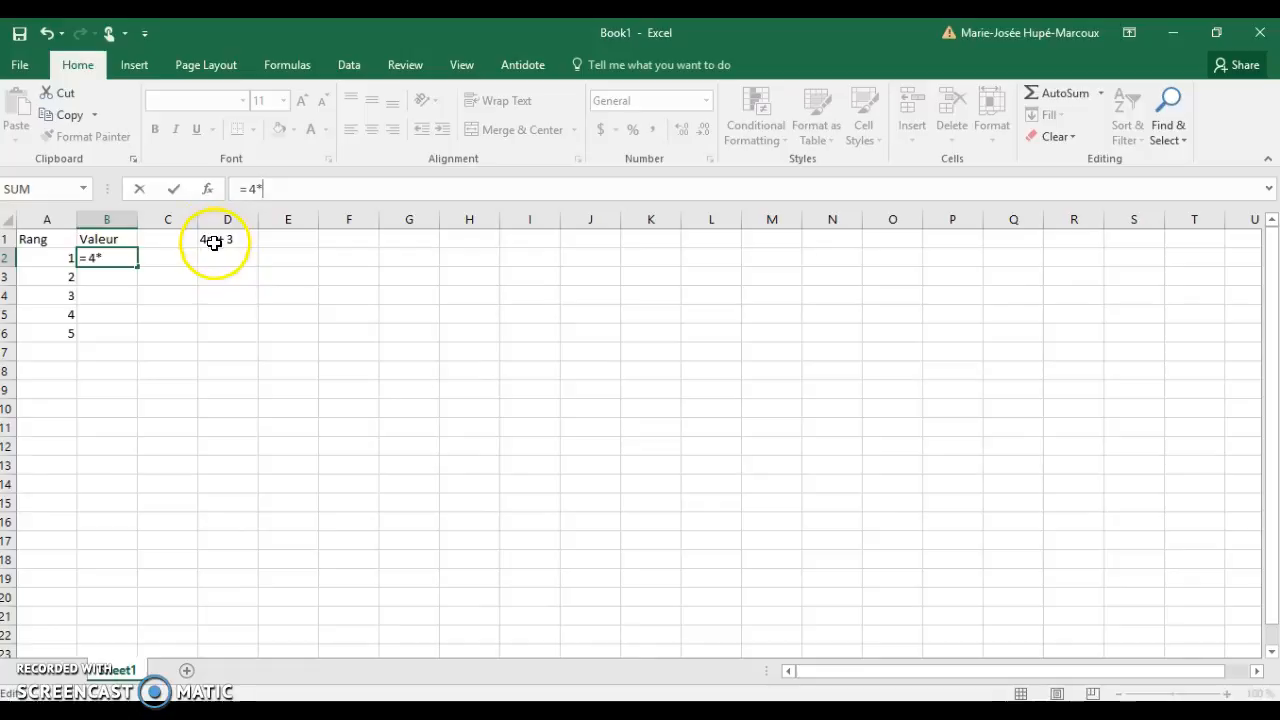
click(63, 259)
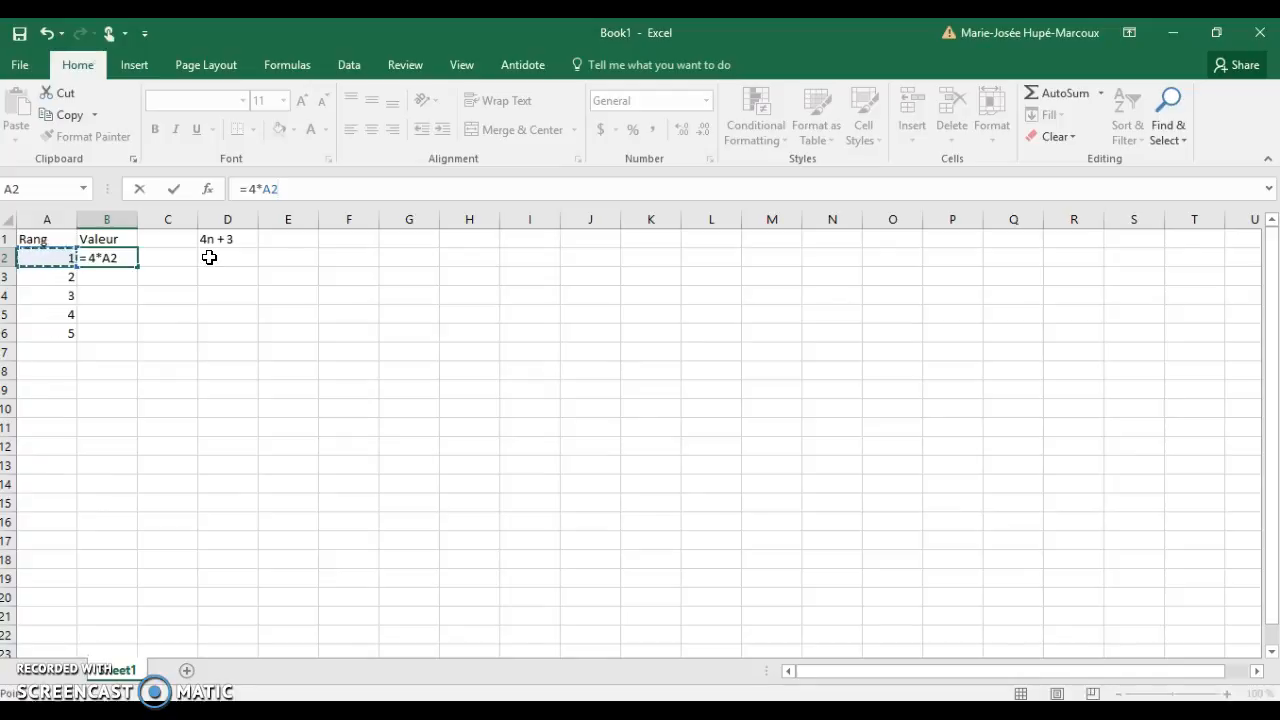
text(+3)
key(Return)
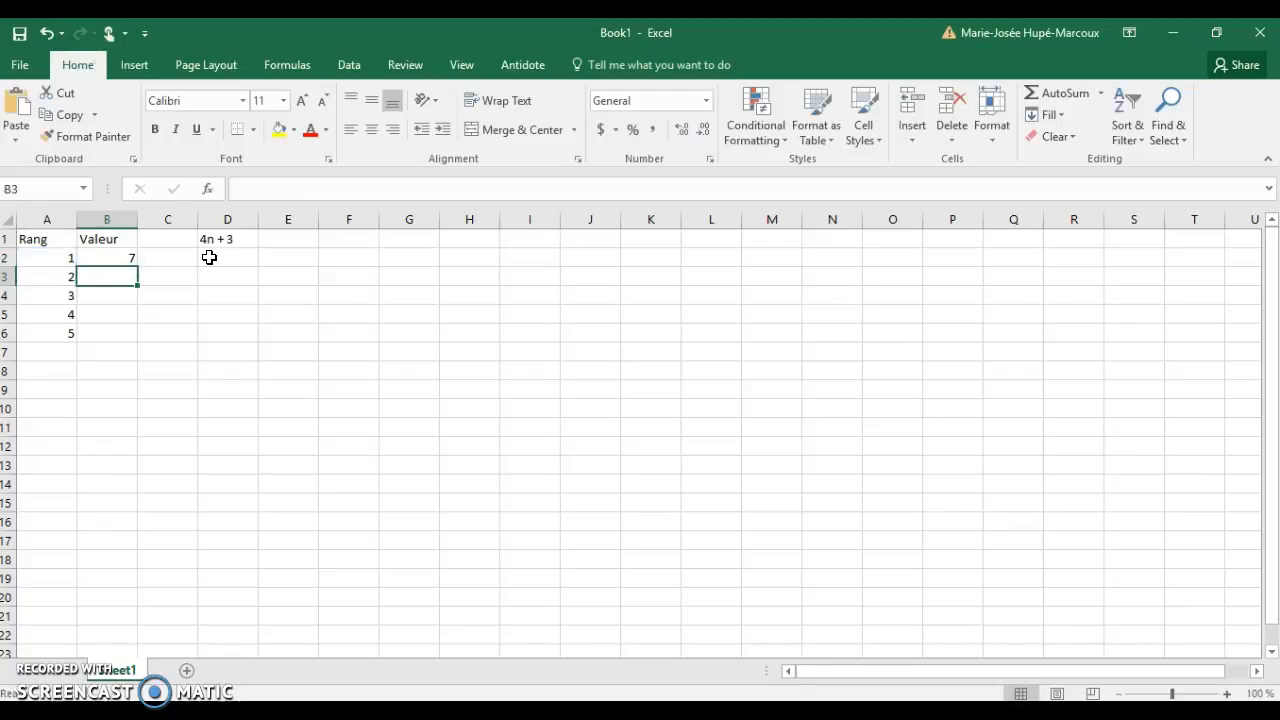
Copy the formula in B2 down the Valeur column through cell B6
key(Up)
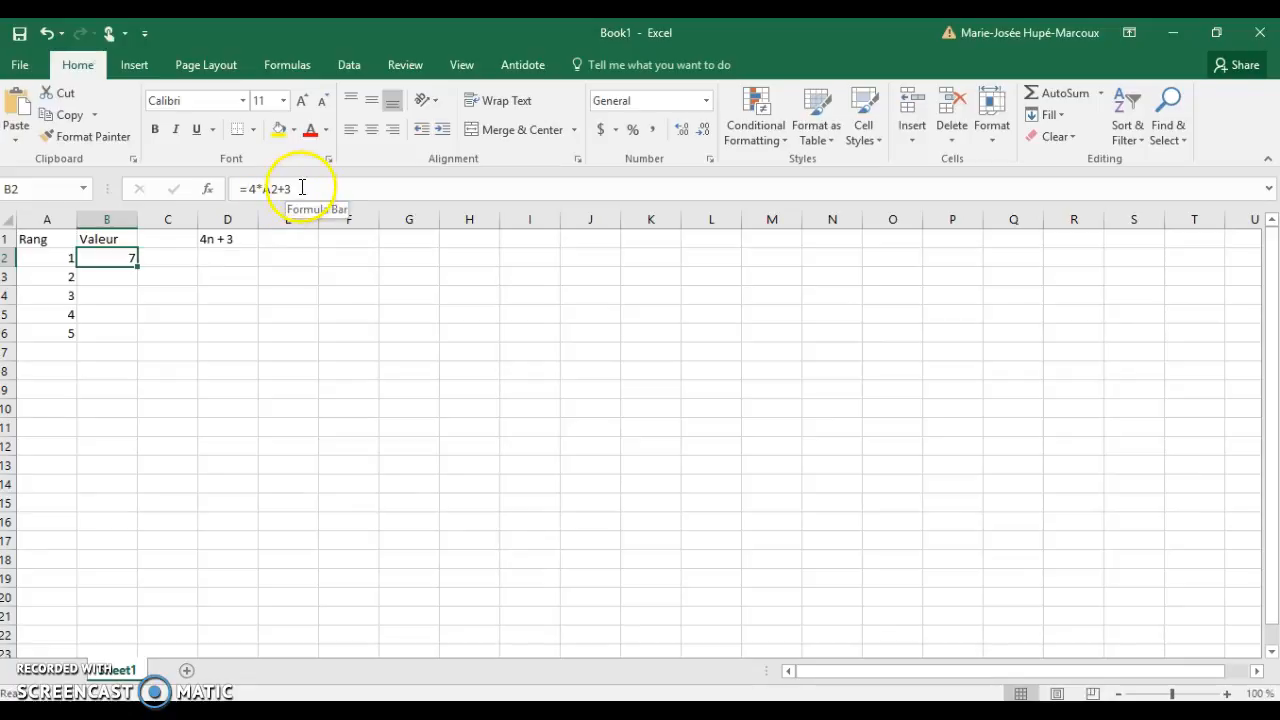
double_click(123, 277)
key(Down)
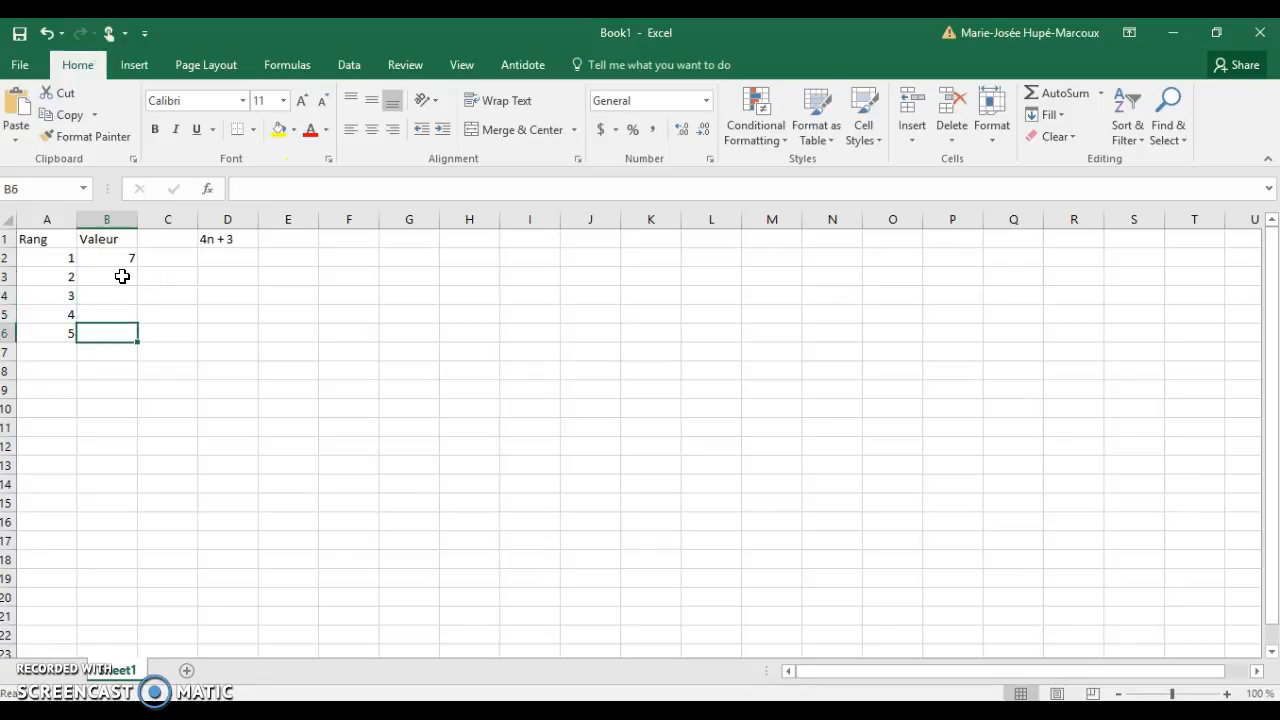
click(128, 254)
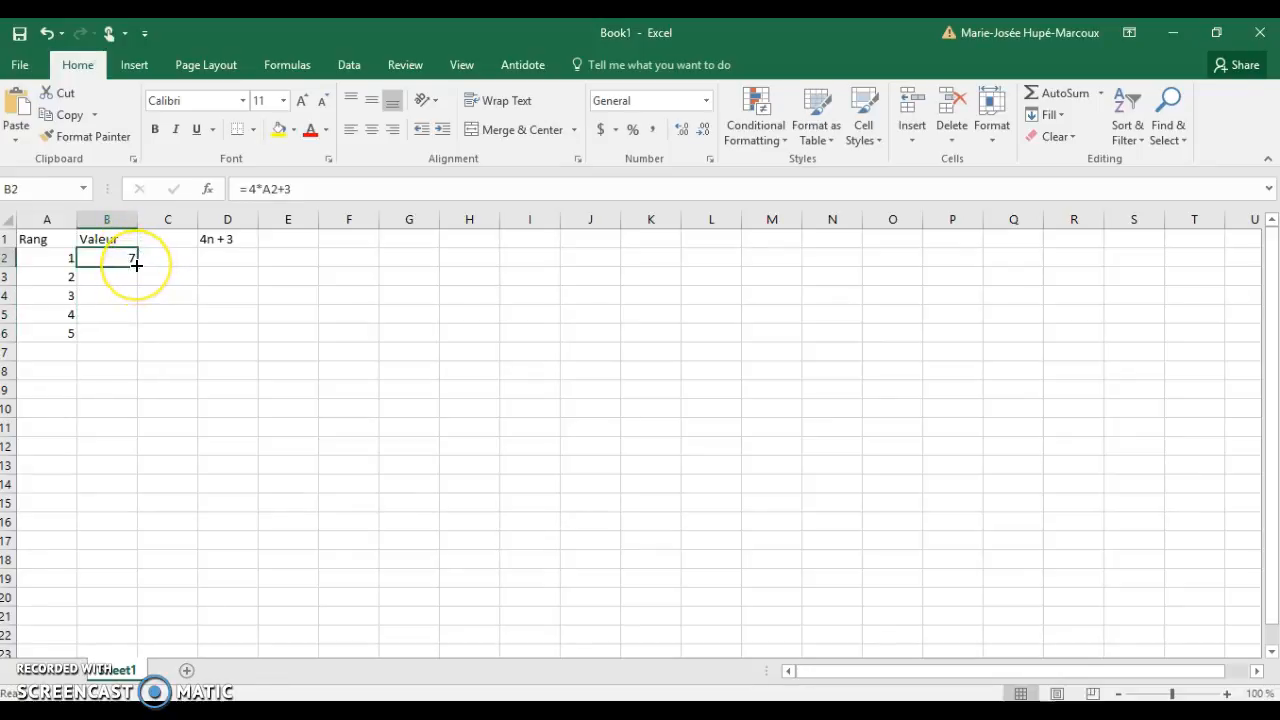
click(115, 260)
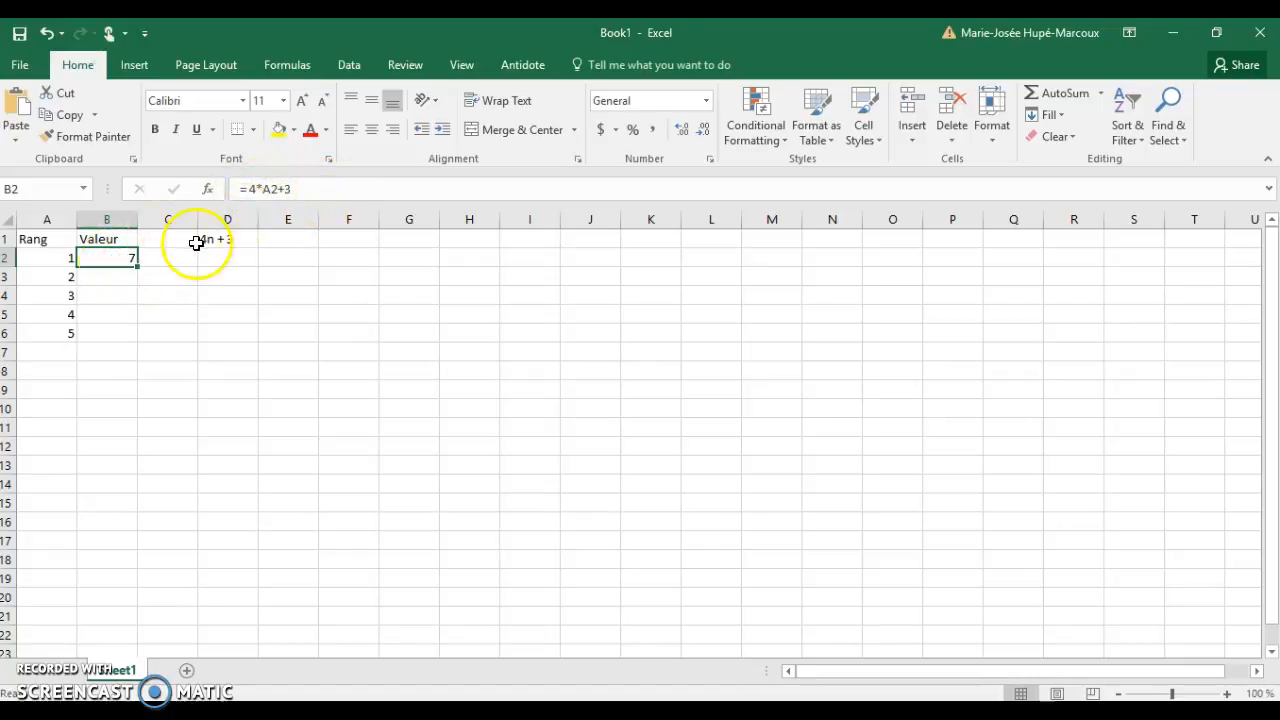
drag(136, 265, 136, 266)
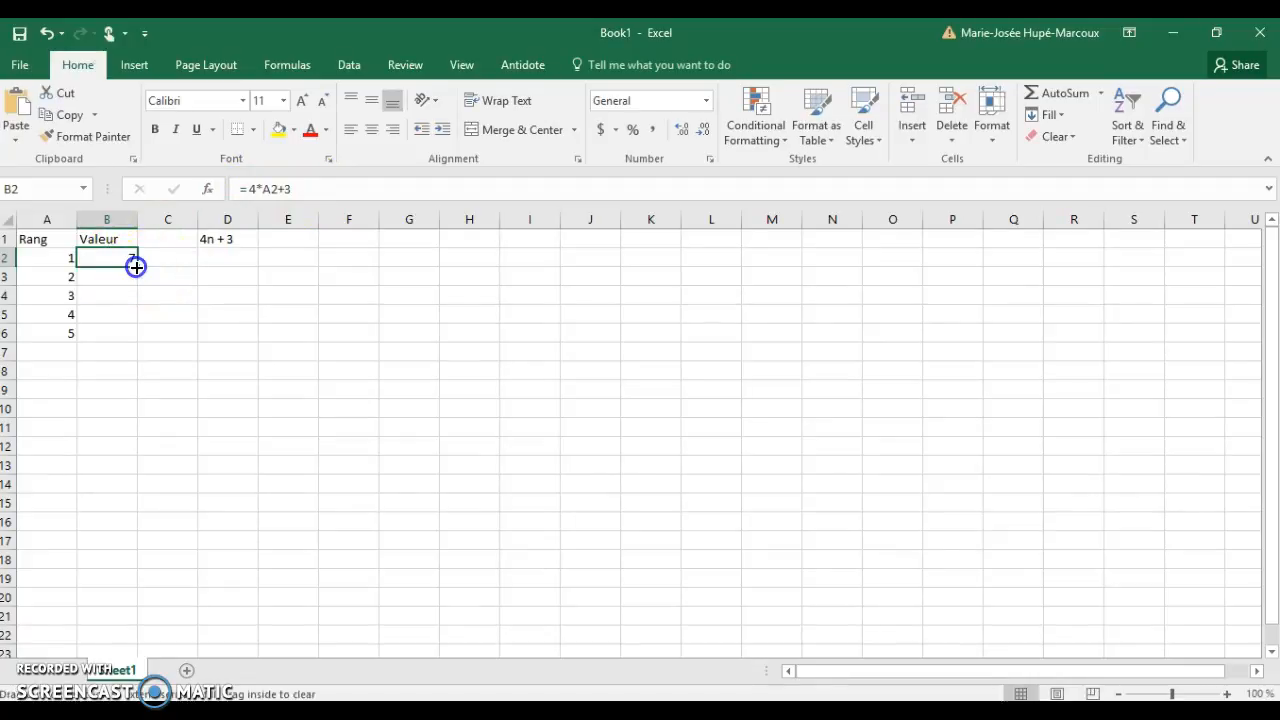
drag(136, 267, 134, 339)
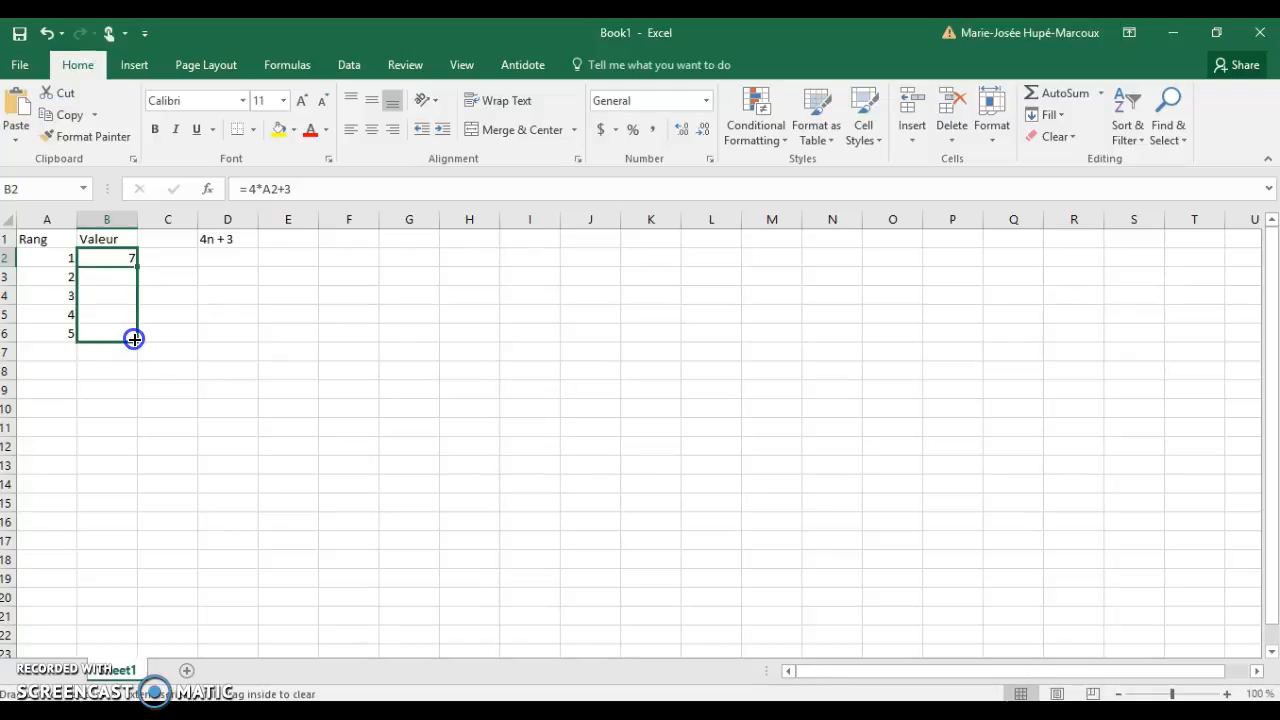
drag(134, 339, 134, 339)
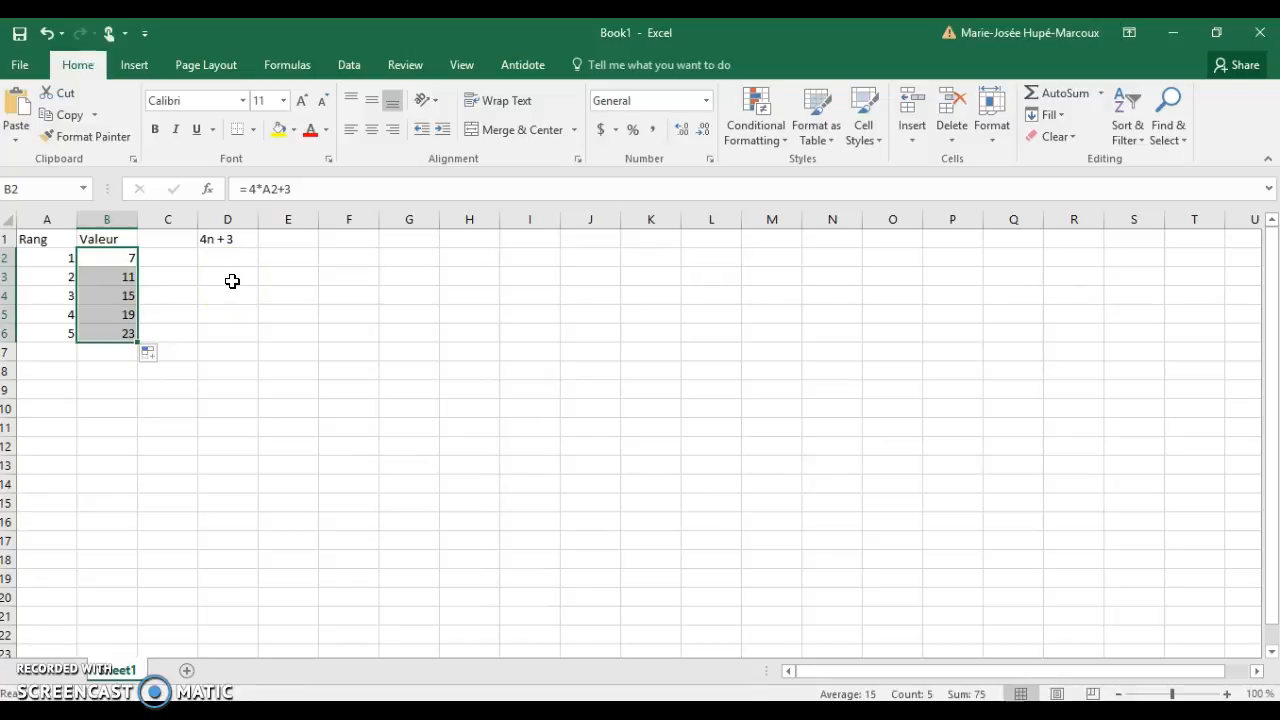
Insert an X Y (Scatter) chart of the values in B2:B6, using the plain Scatter subtype
click(316, 312)
click(134, 64)
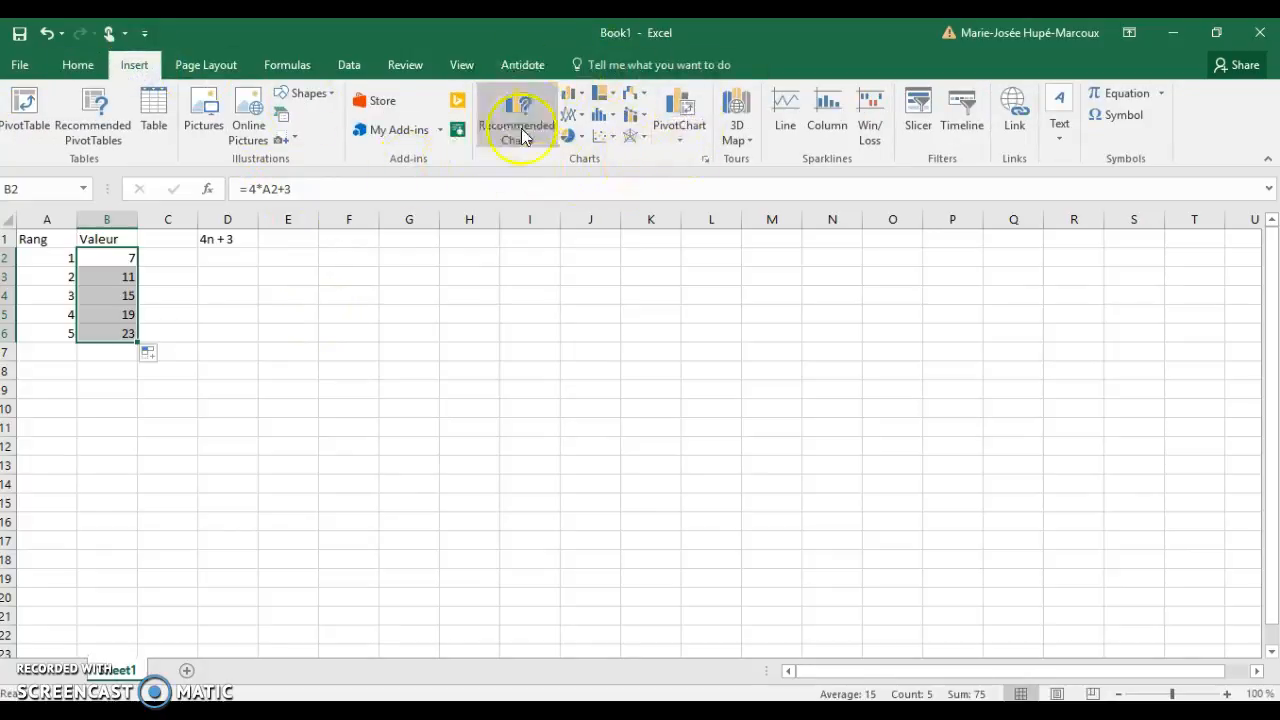
click(706, 161)
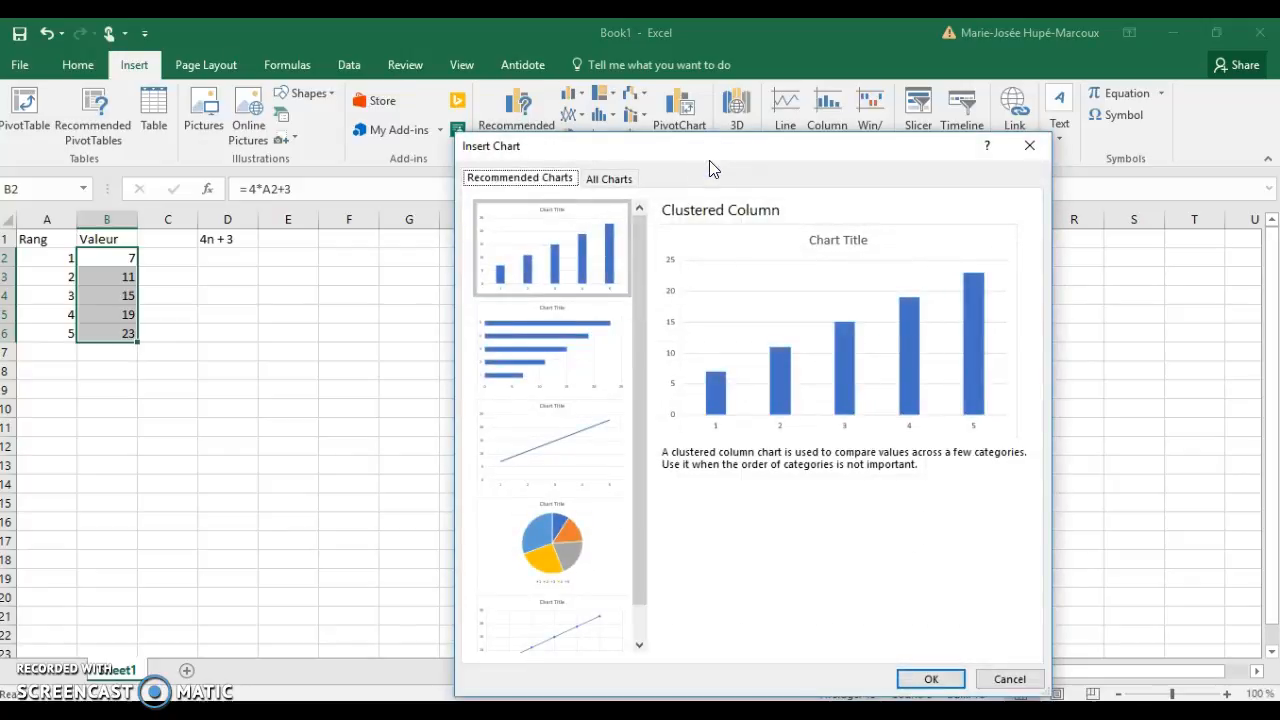
click(606, 180)
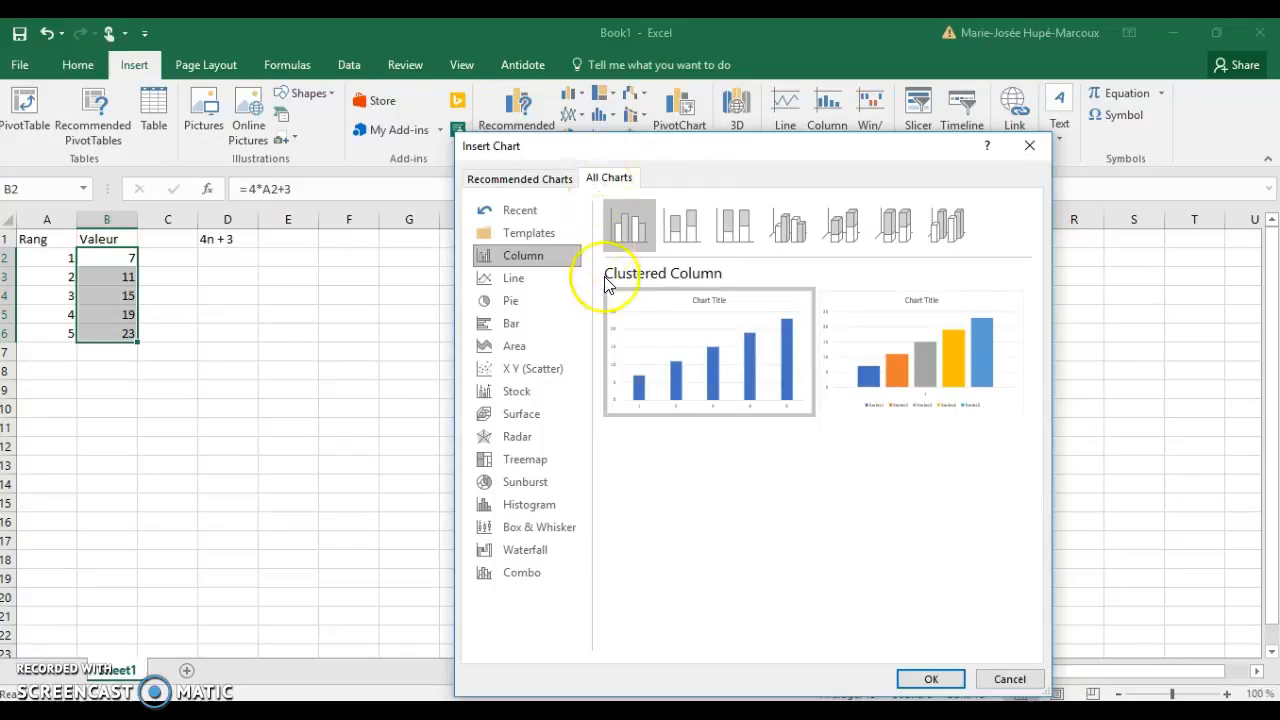
click(516, 369)
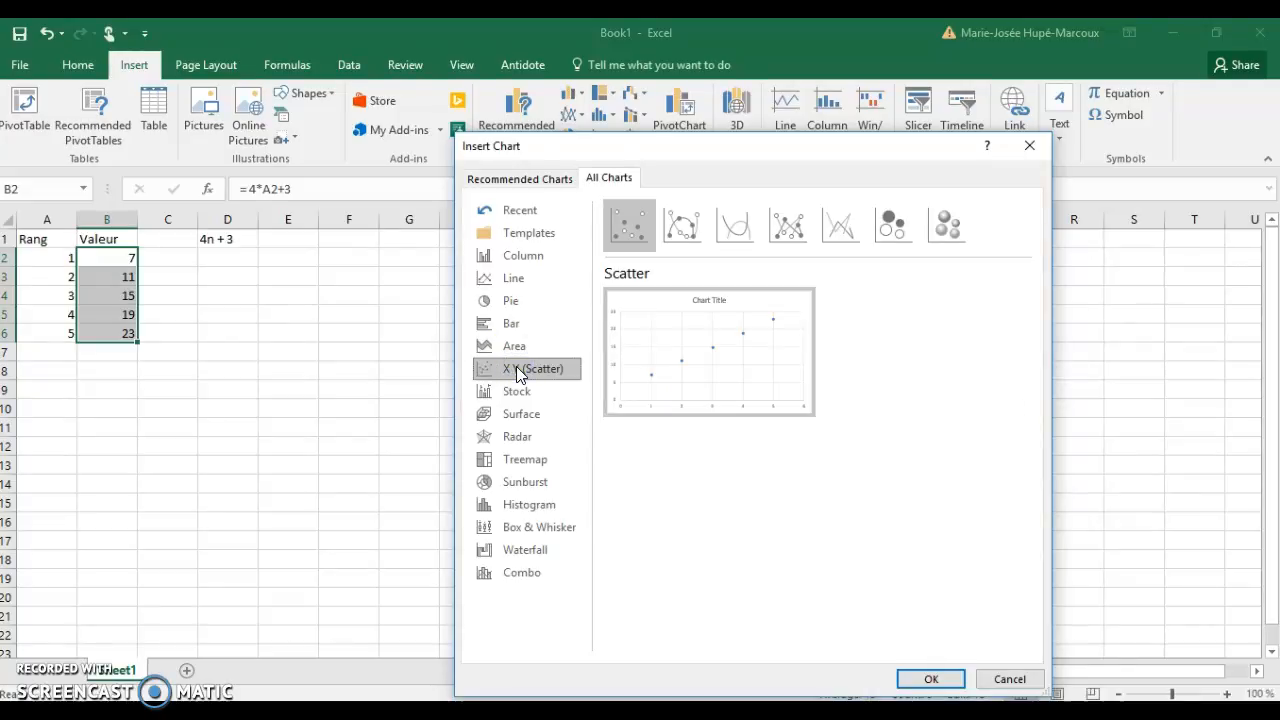
click(934, 680)
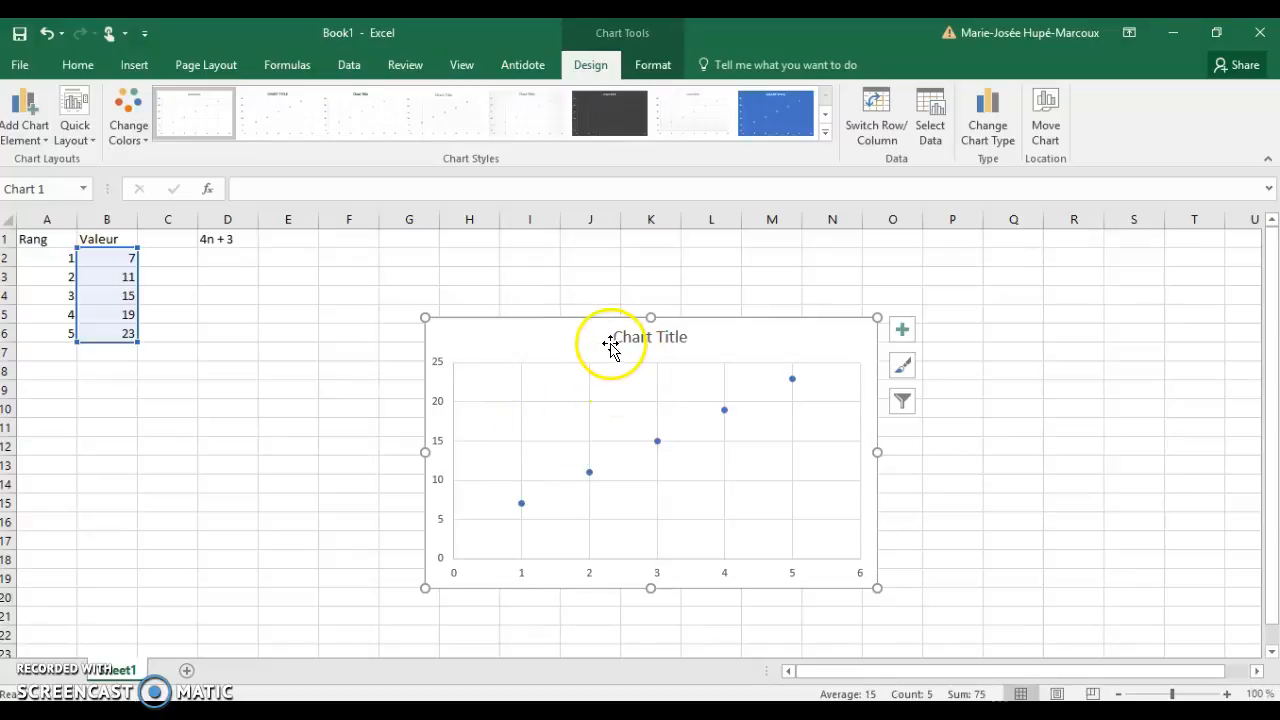
Replace the placeholder chart title with "La relation entre la valeur du terme et son rang"
click(666, 336)
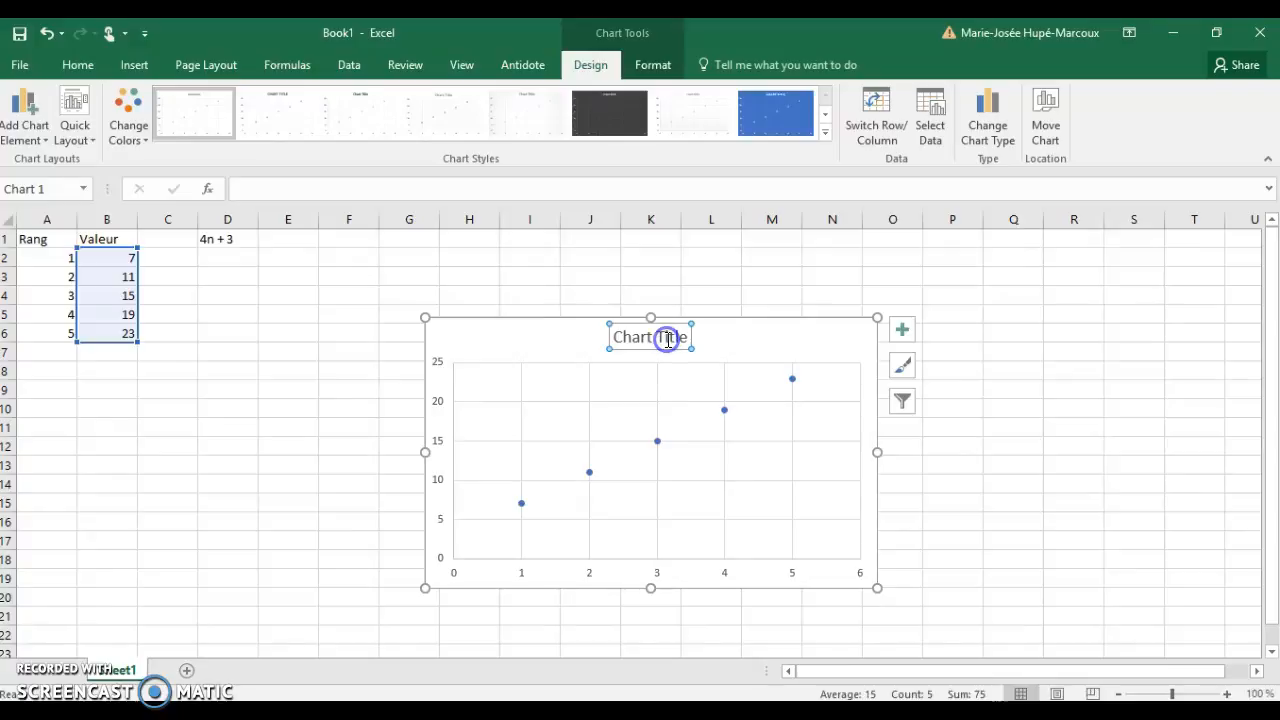
click(686, 339)
drag(686, 339, 614, 331)
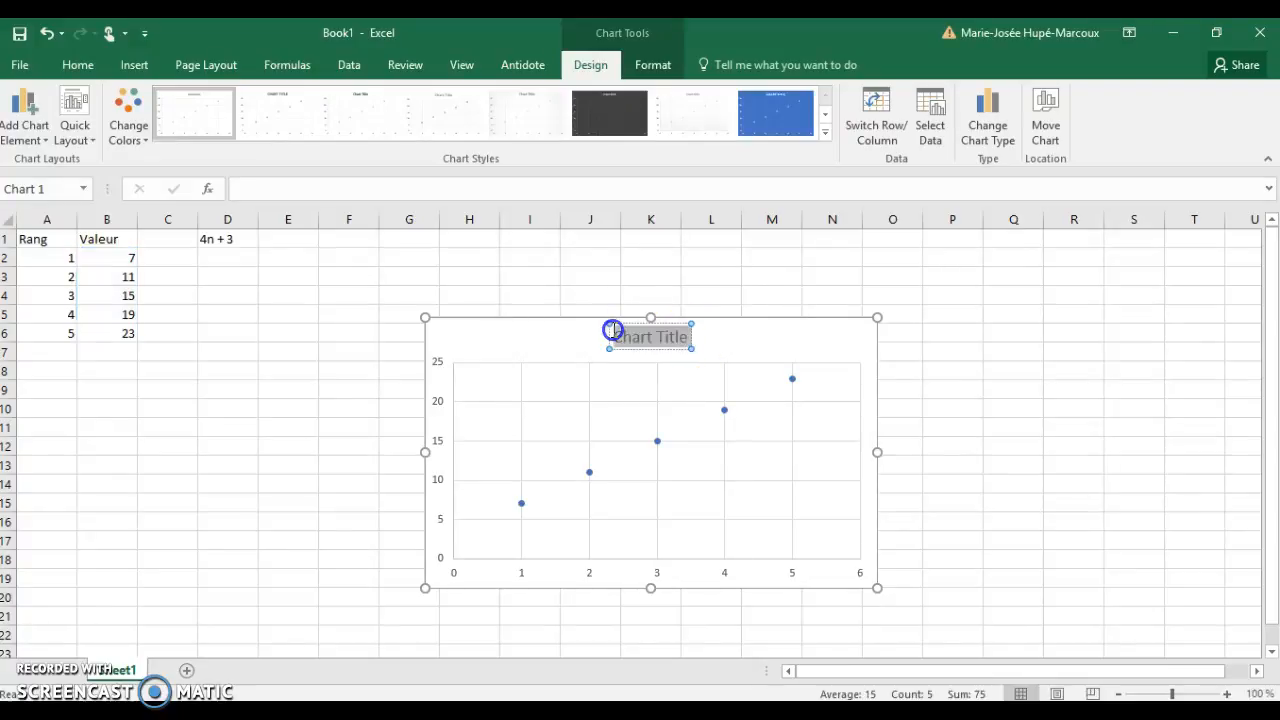
key(Delete)
text(La relation entre lav)
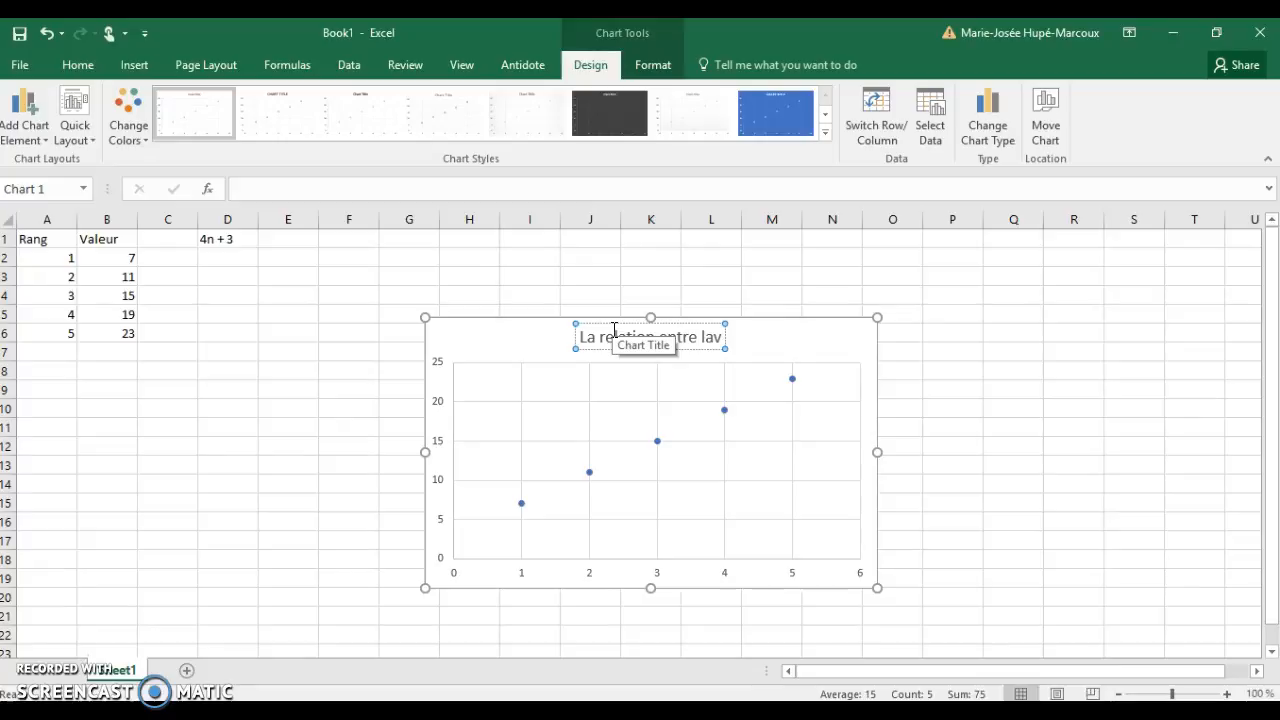
key(BackSpace)
text(v)
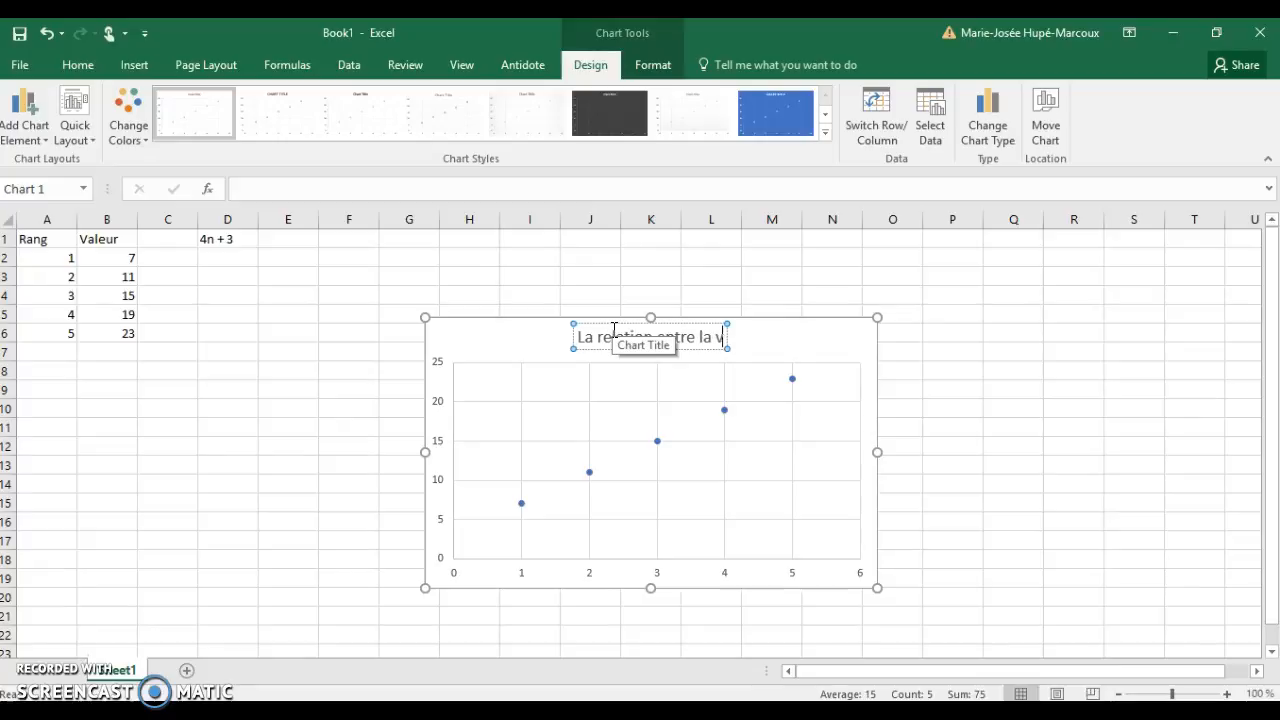
text(aleur du terme et l)
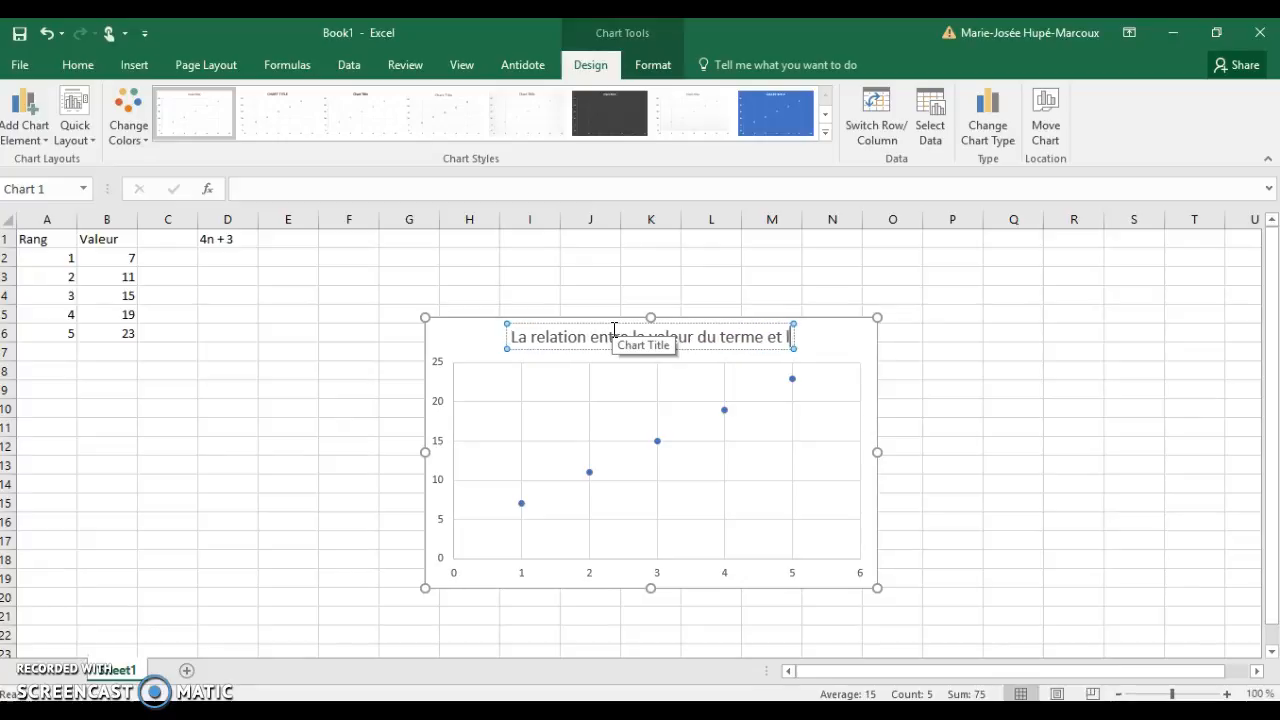
key(BackSpace)
text(son rang)
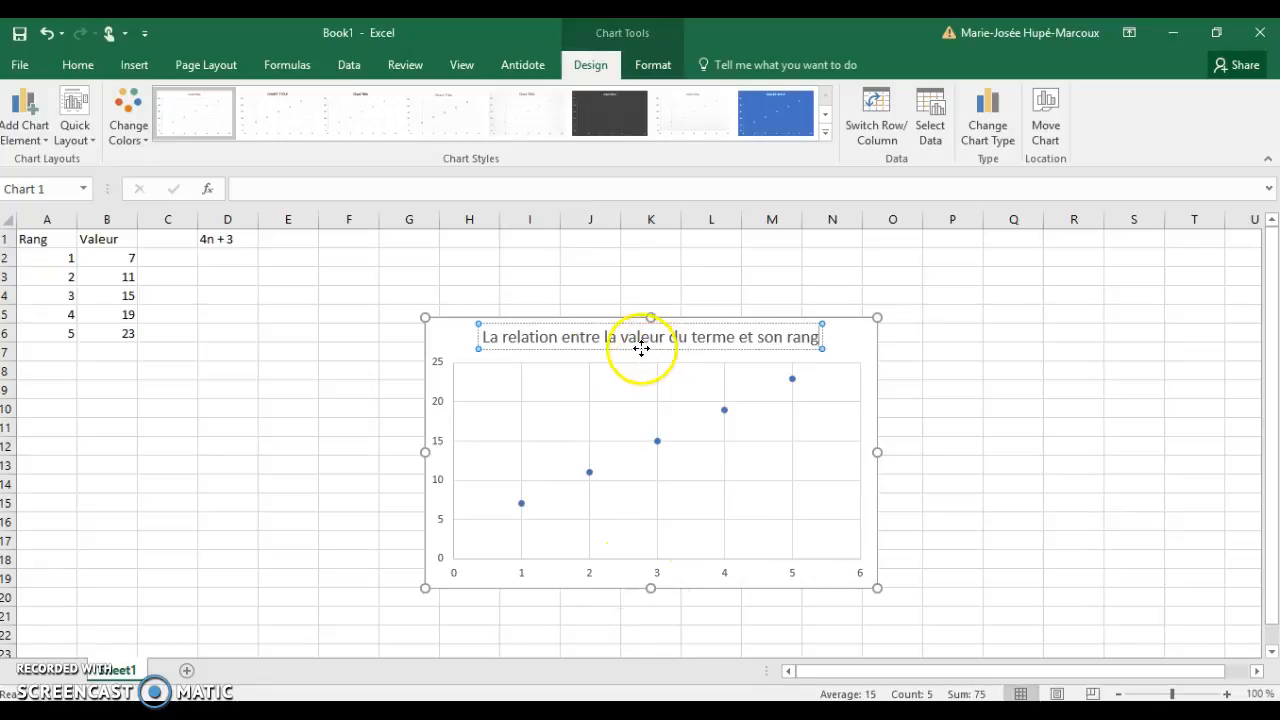
click(935, 384)
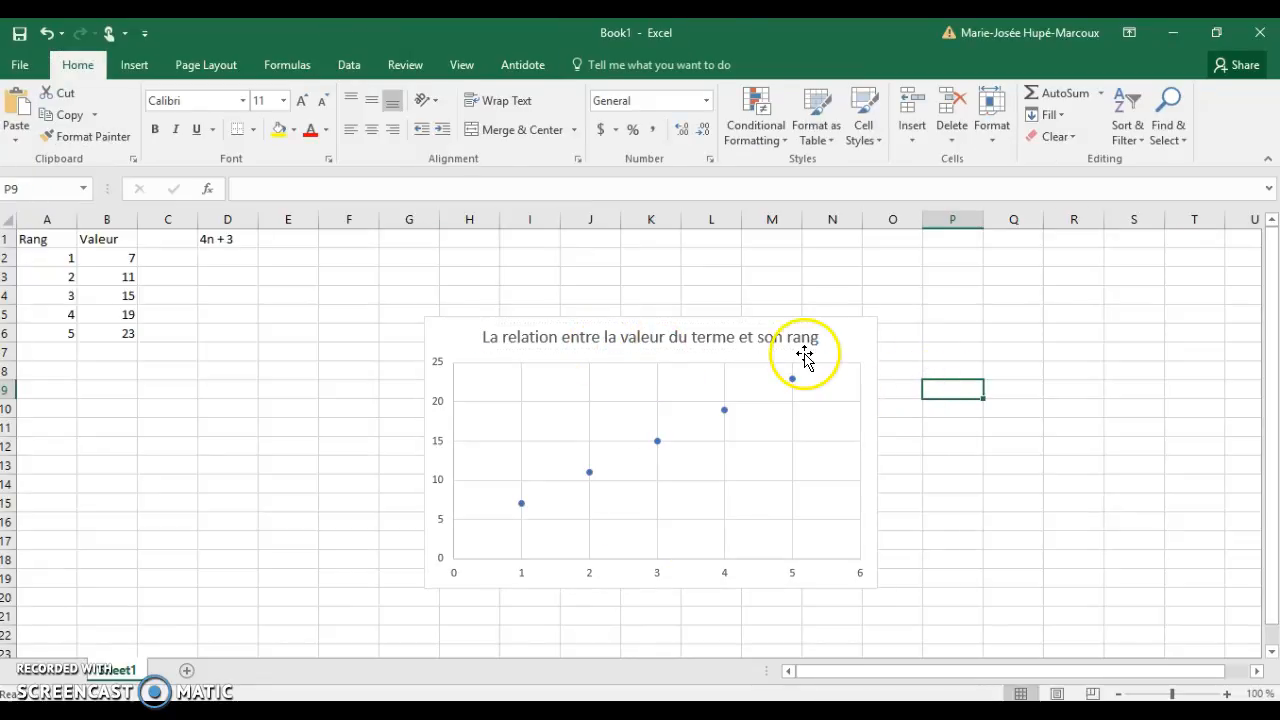
Add axis titles to both axes of the scatter chart
click(856, 338)
click(902, 330)
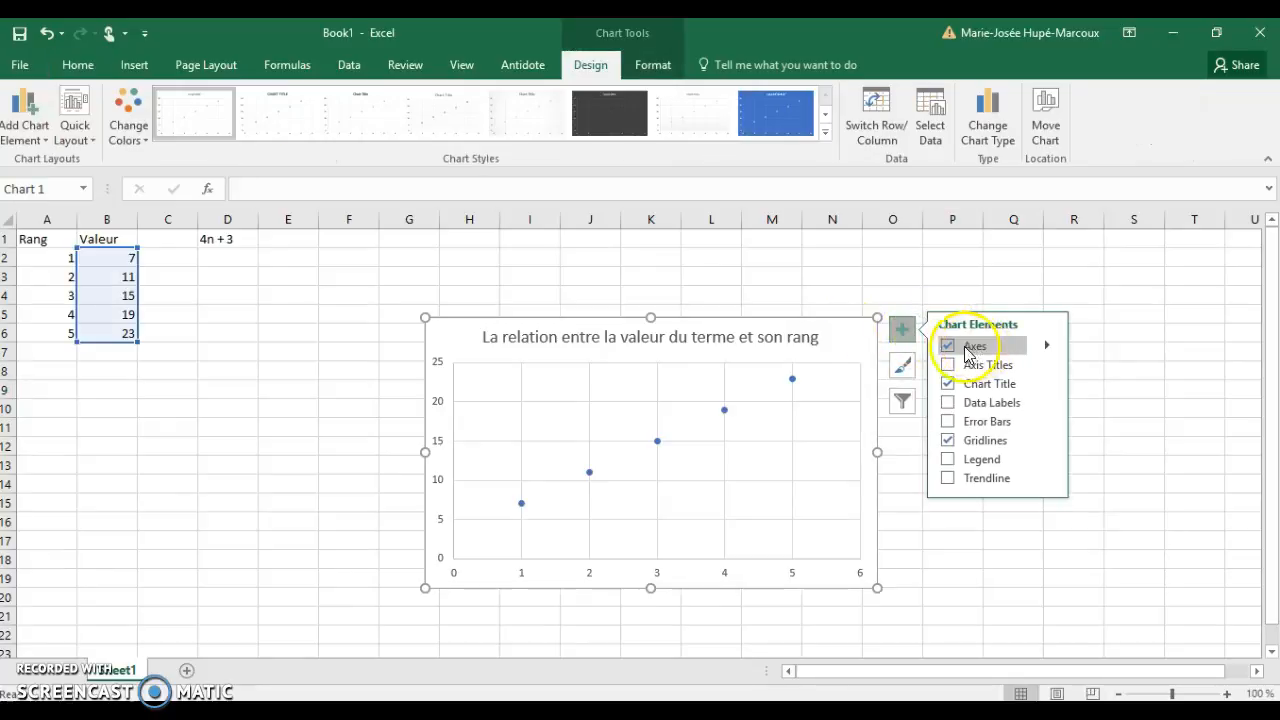
click(1046, 345)
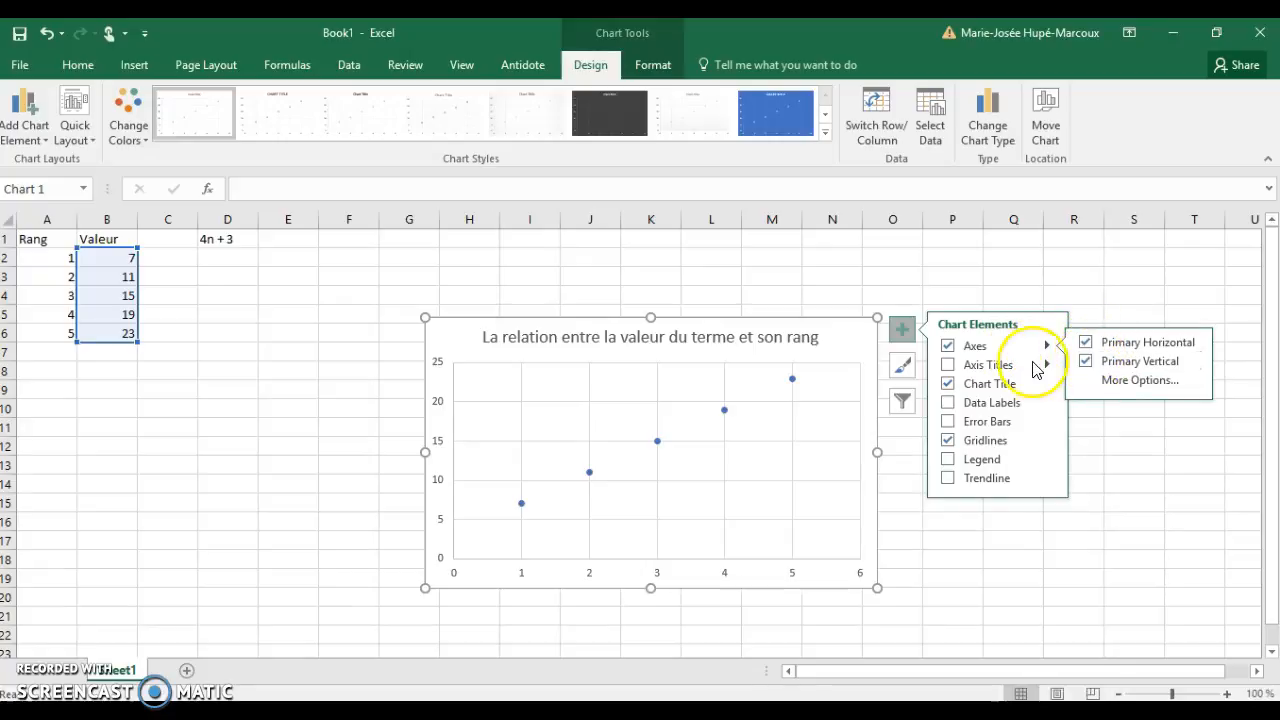
click(990, 365)
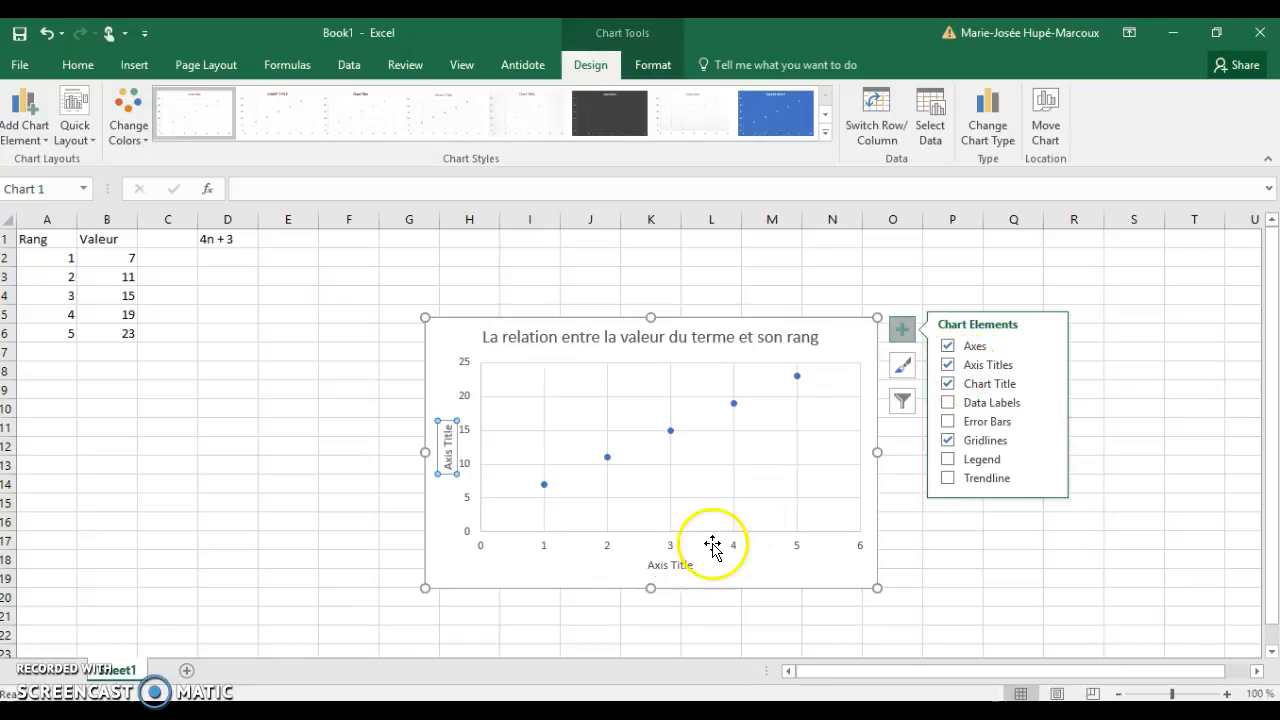
Change the horizontal axis title of the chart to "Rang du terme"
click(682, 566)
drag(692, 565, 645, 565)
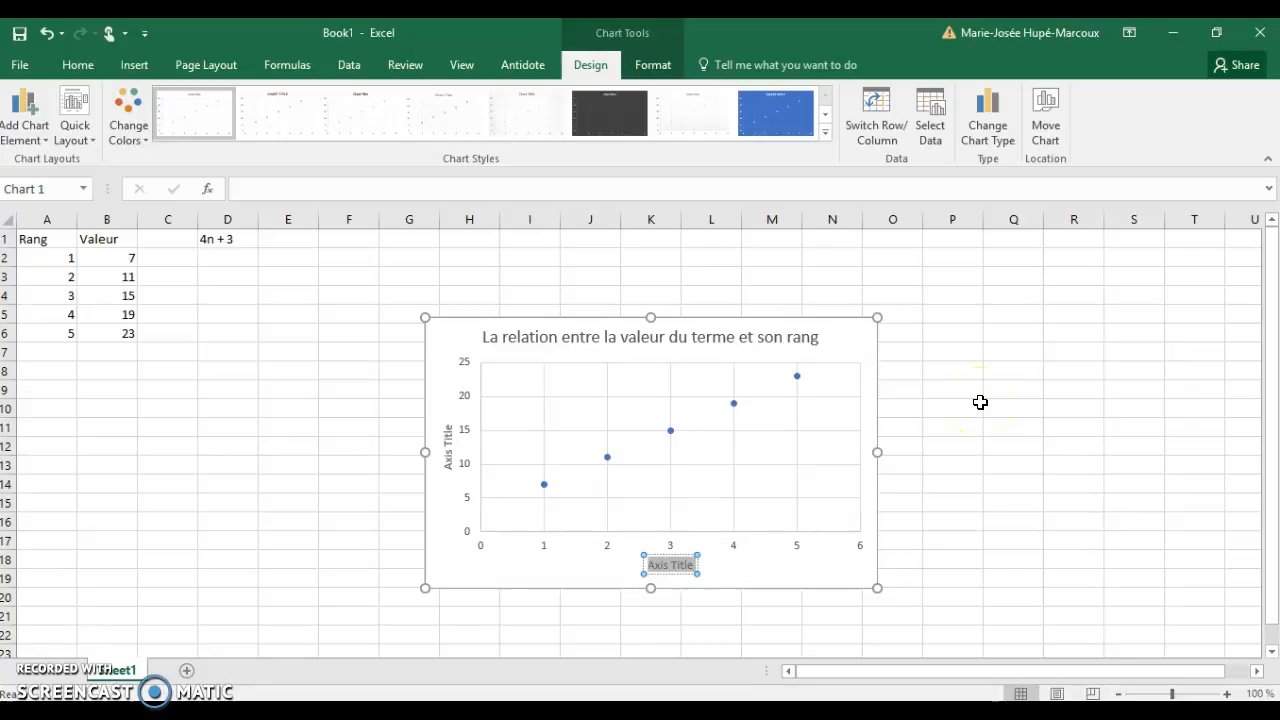
text(RAng)
key(BackSpace)
key(BackSpace)
key(BackSpace)
text(ang du terme)
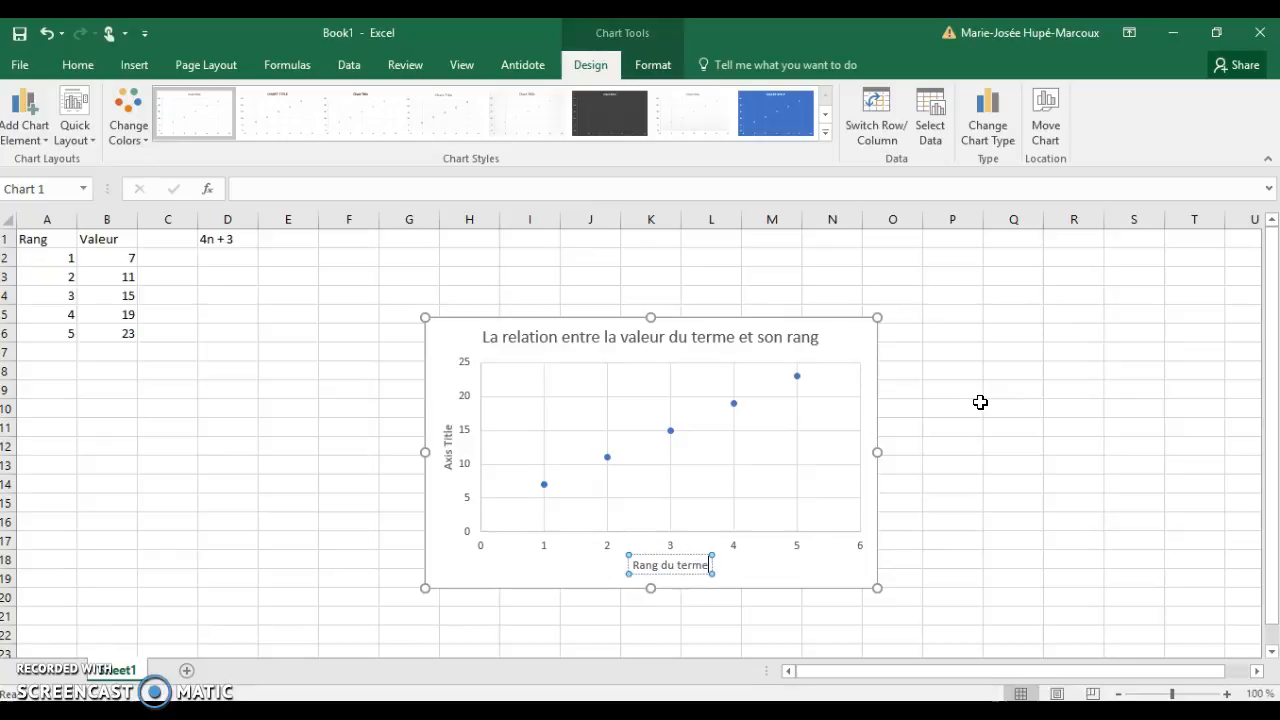
Change the vertical axis title of the chart to "Valeur du terme"
click(449, 449)
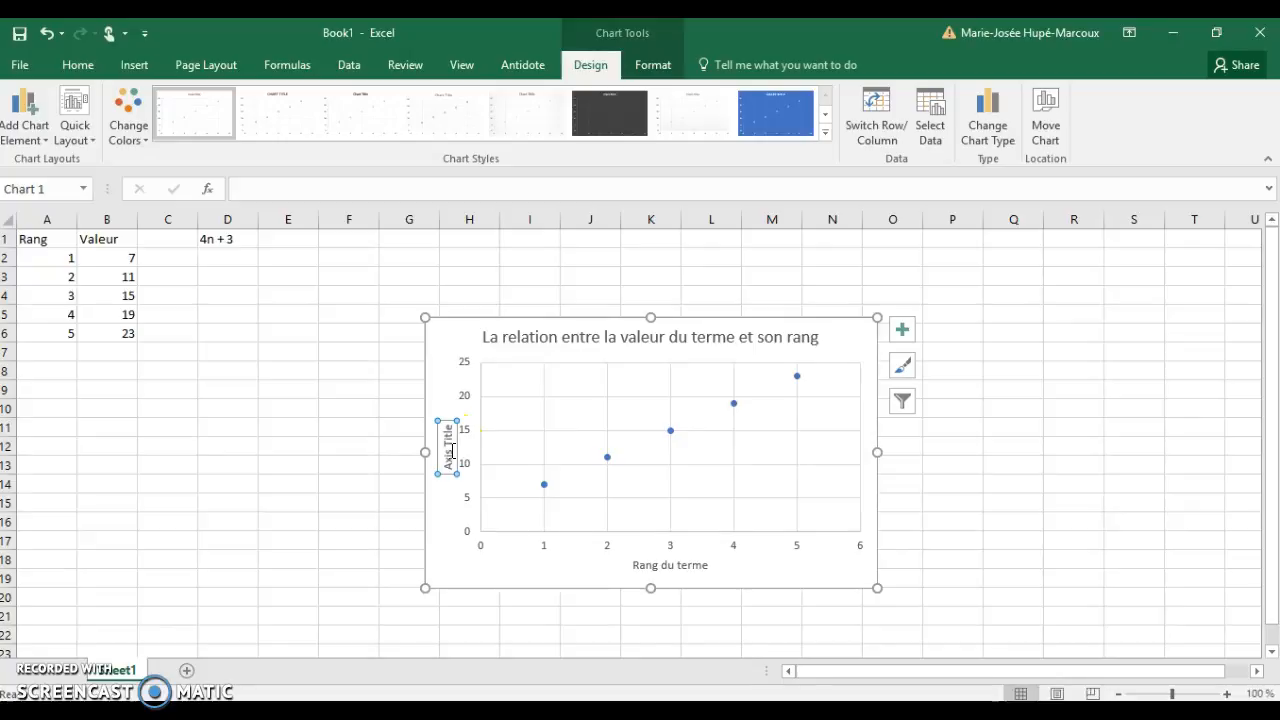
text(V)
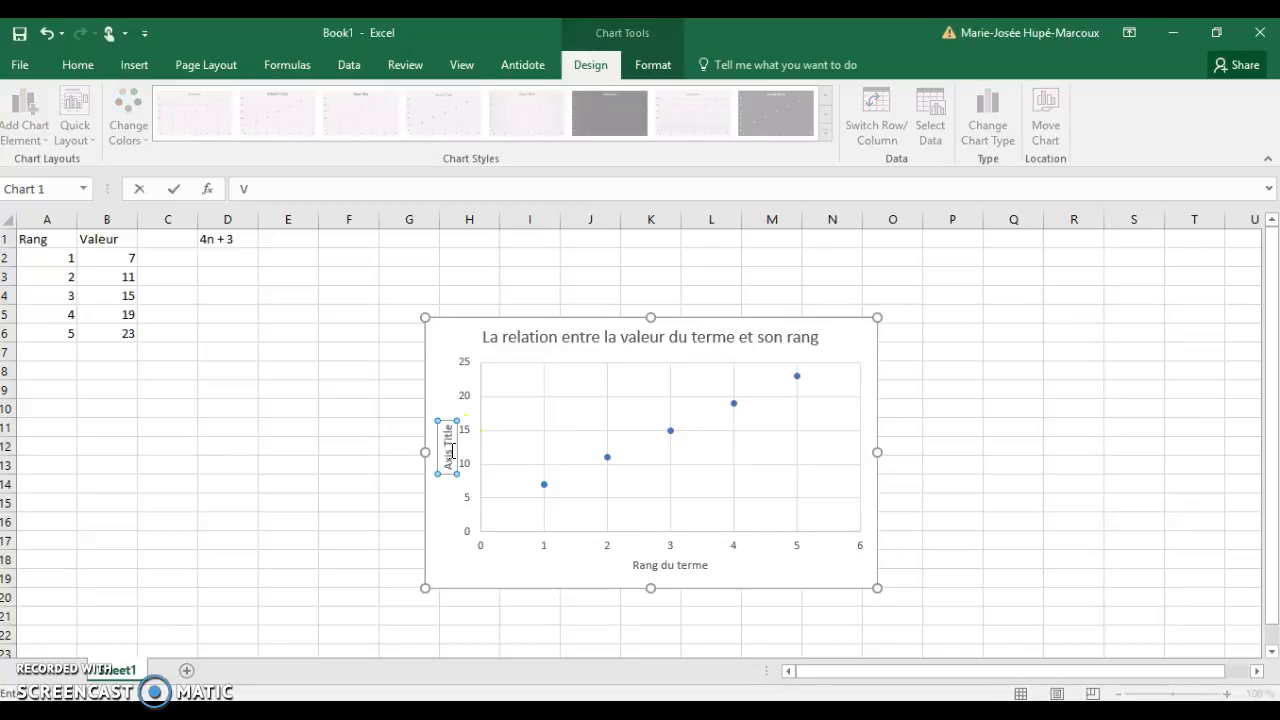
key(Return)
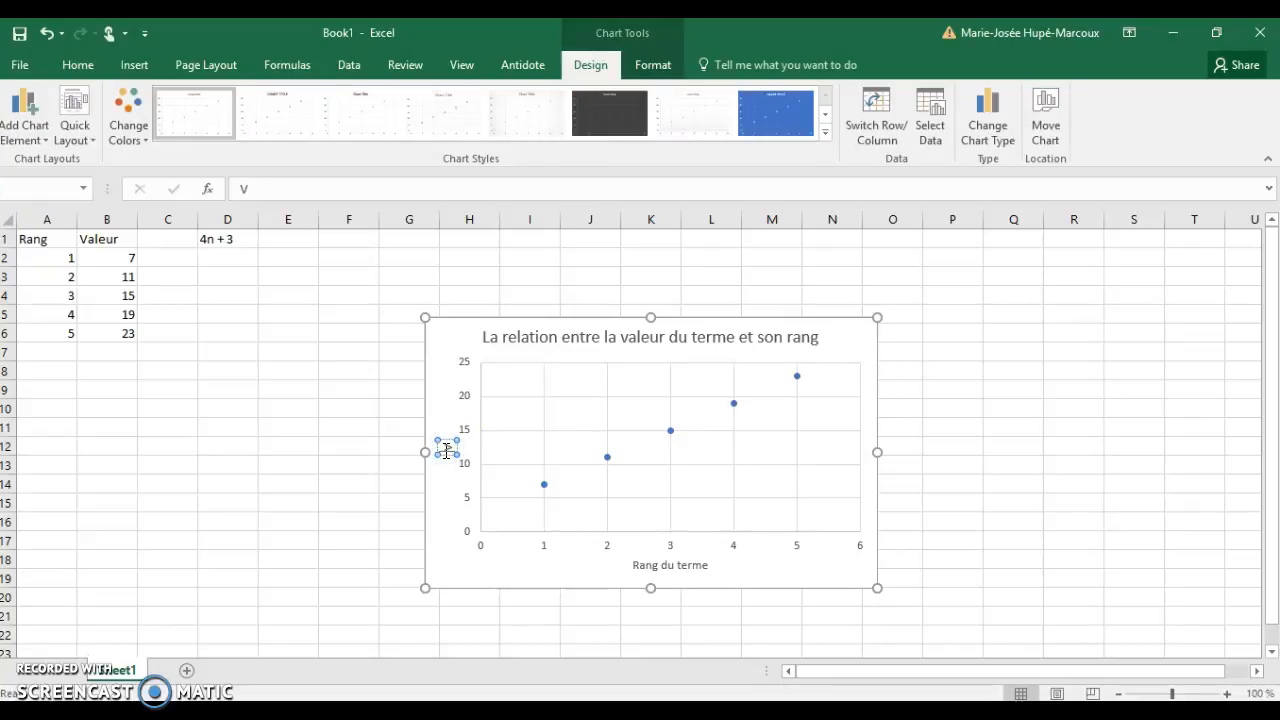
click(445, 450)
text(aleur du terme)
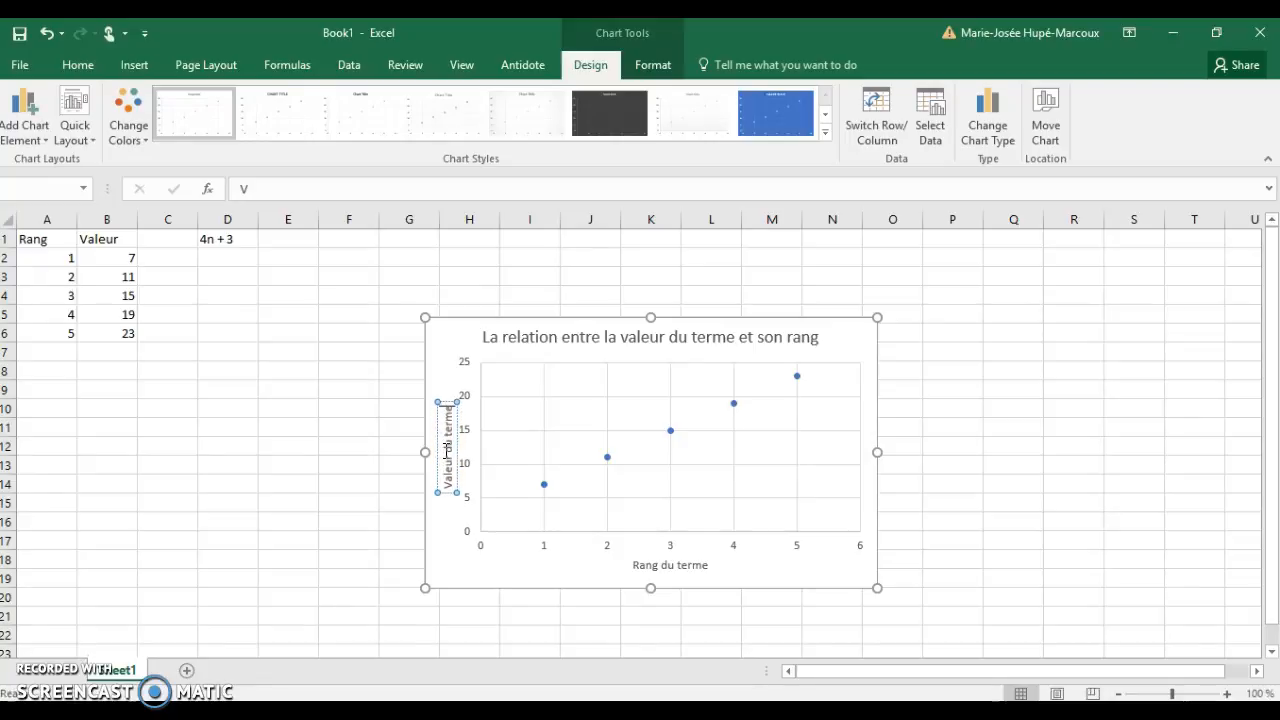
click(952, 484)
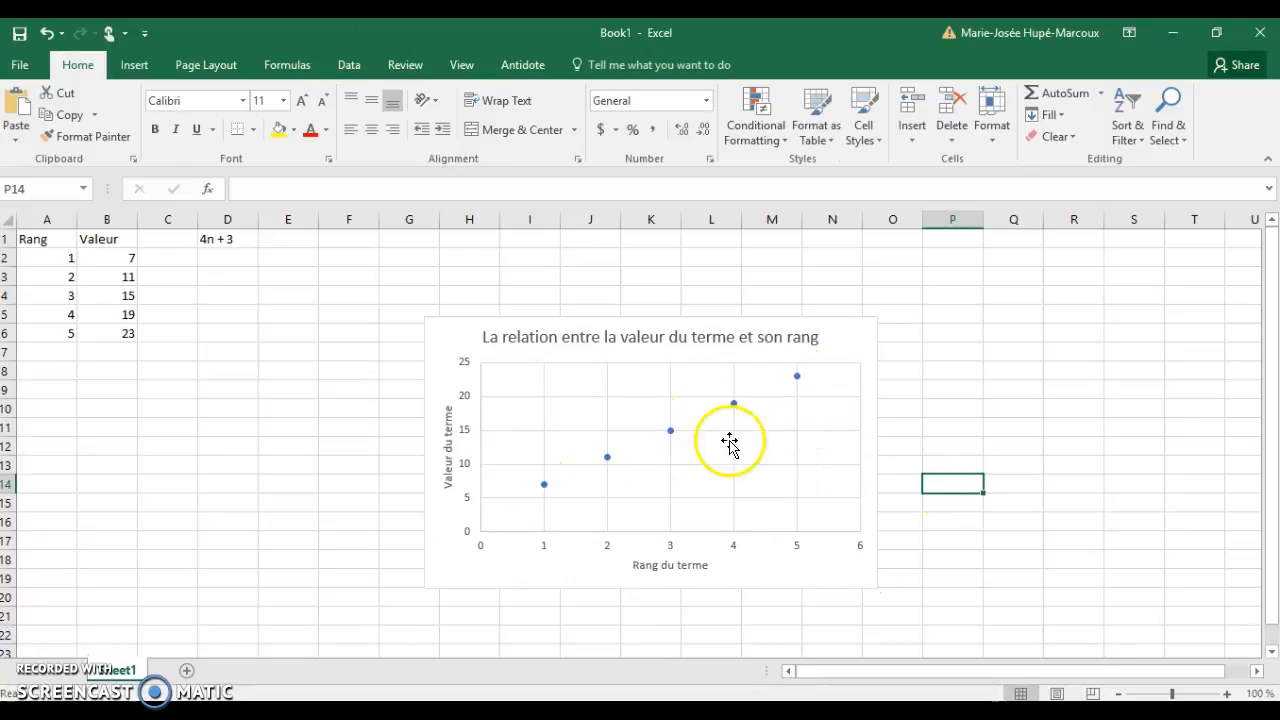
Examine which major and minor gridline options are available for the scatter chart
click(857, 362)
click(902, 331)
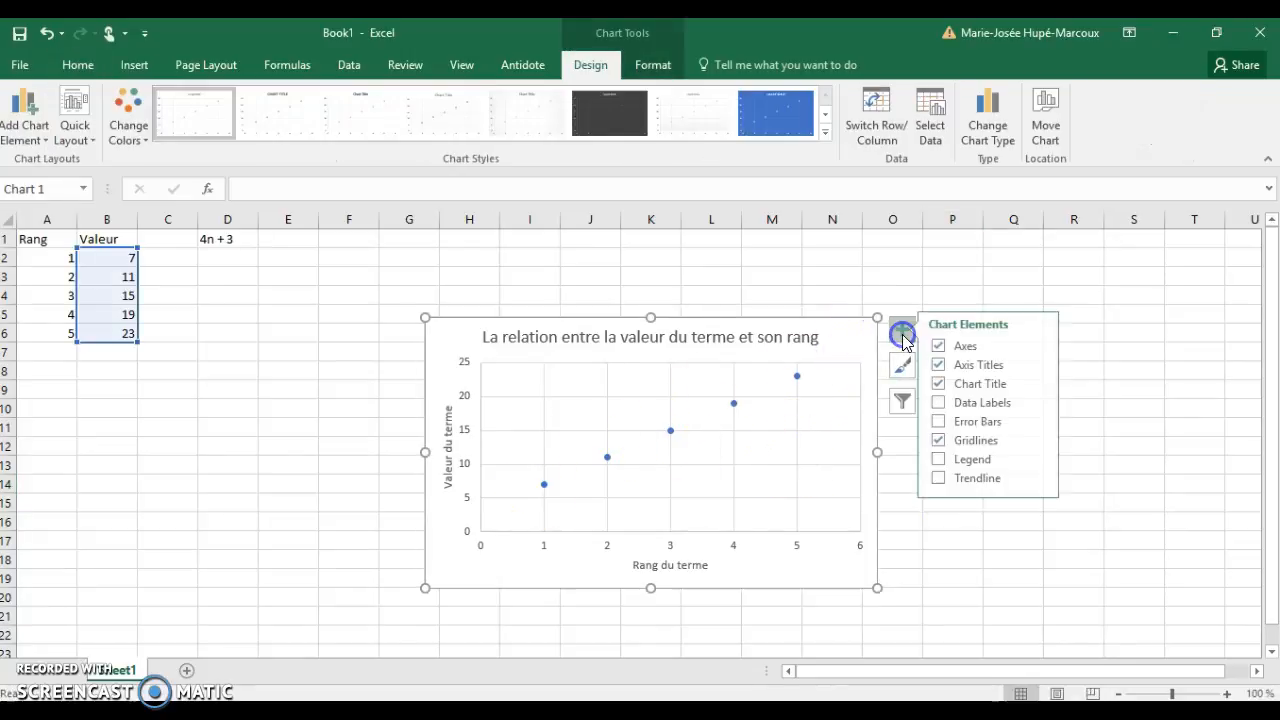
click(968, 423)
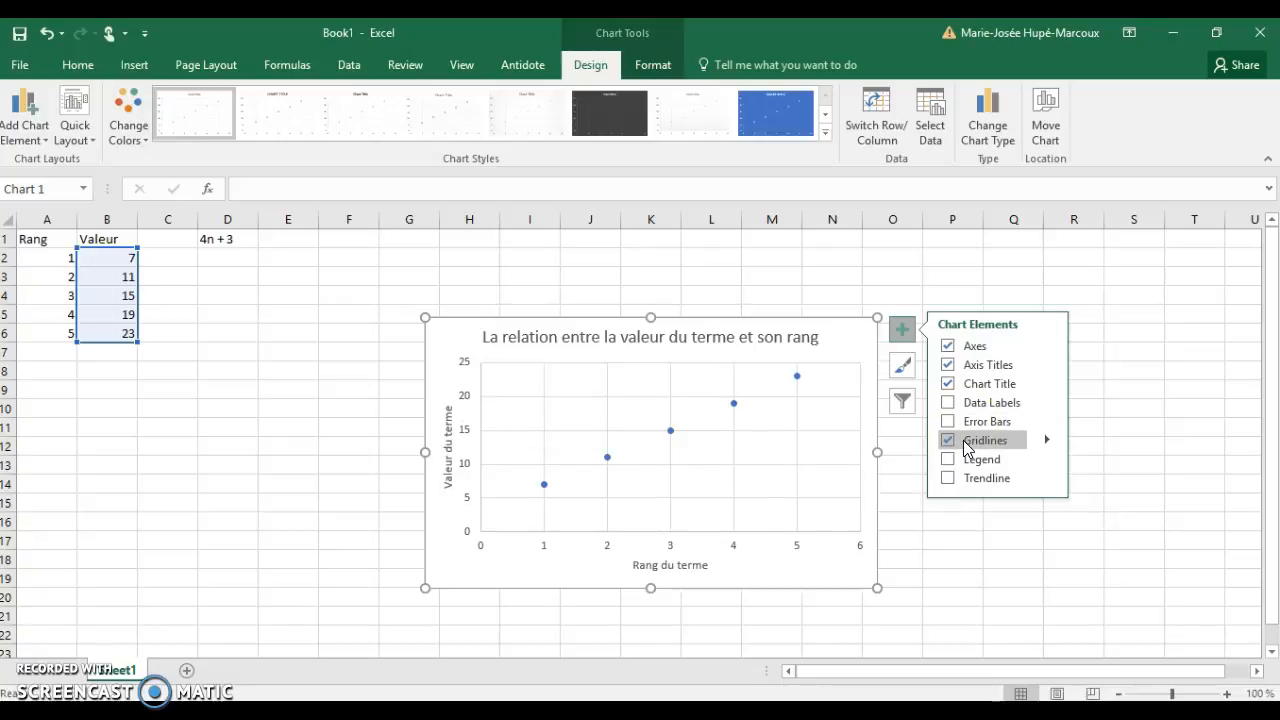
click(1049, 438)
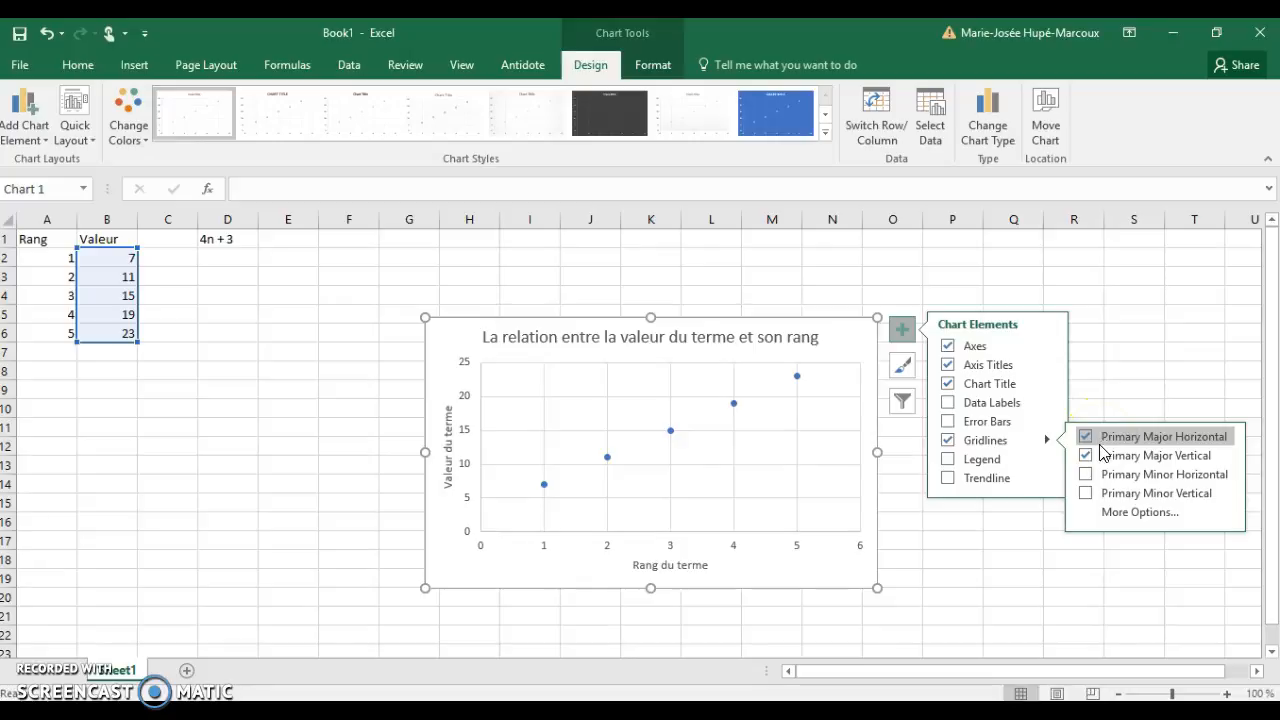
click(1086, 455)
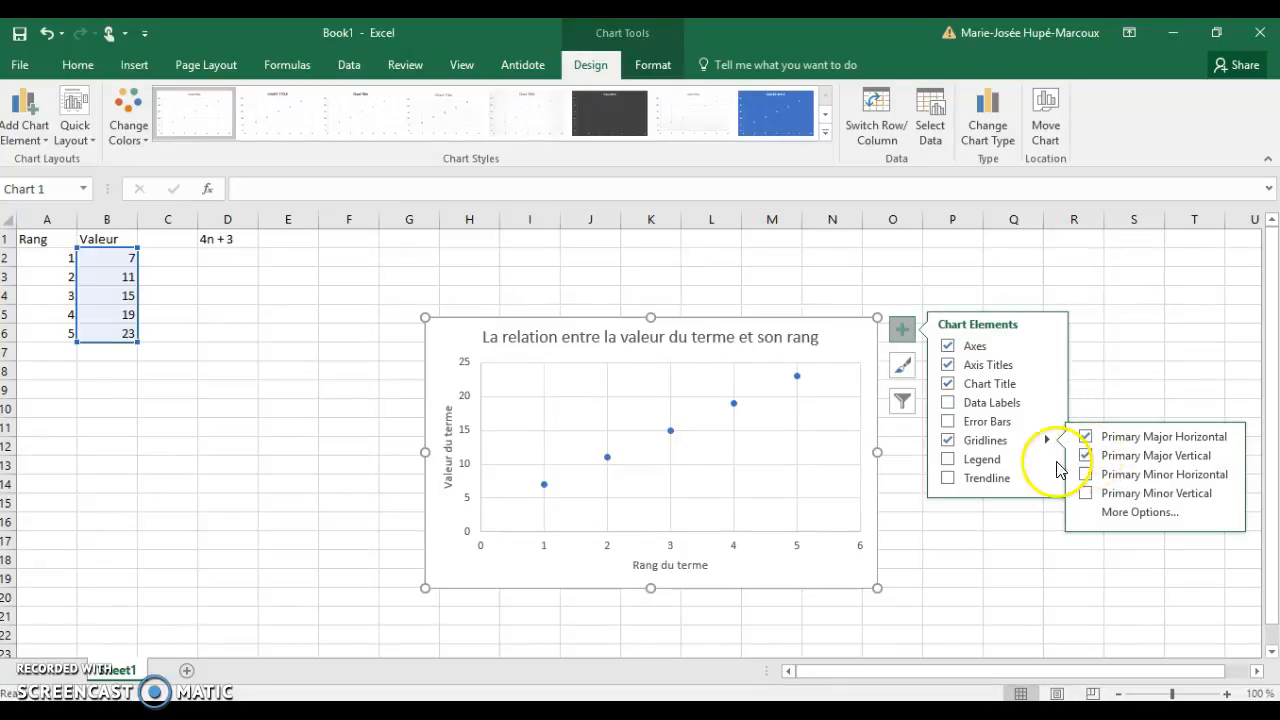
click(981, 468)
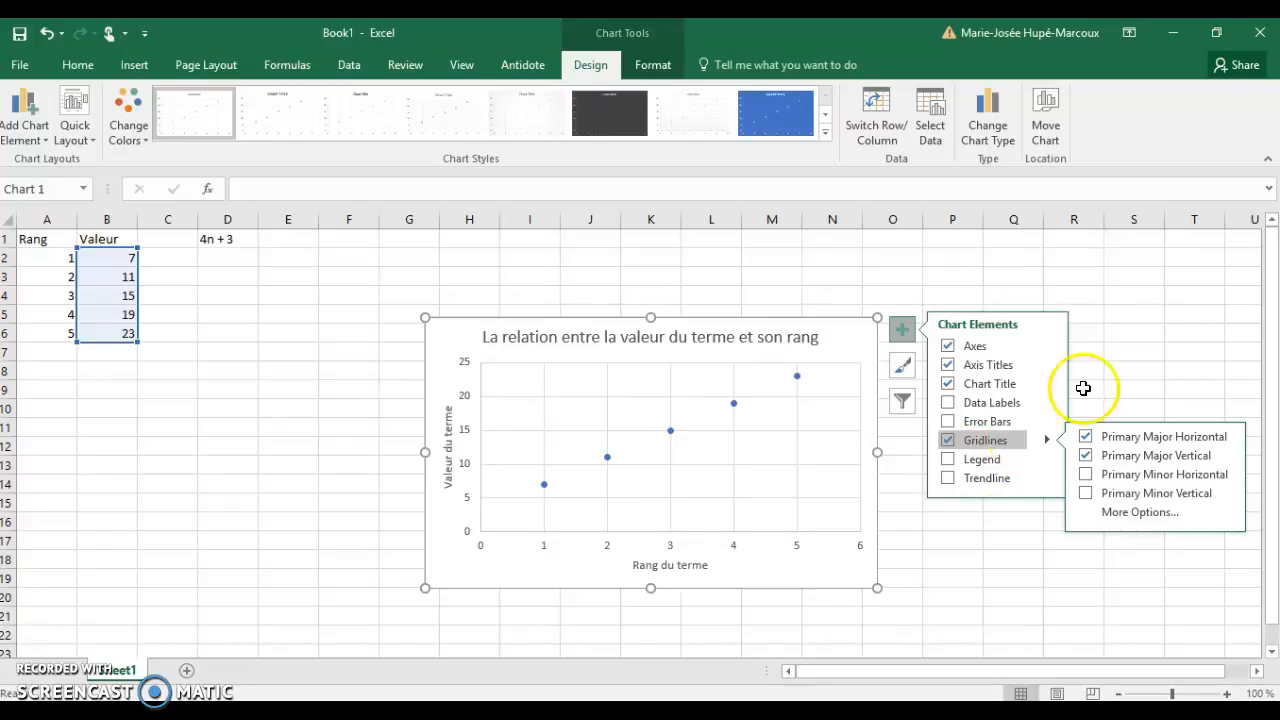
click(1205, 348)
Preview the trendline options for the scatter chart, including Linear and Linear Forecast, without keeping one
click(854, 362)
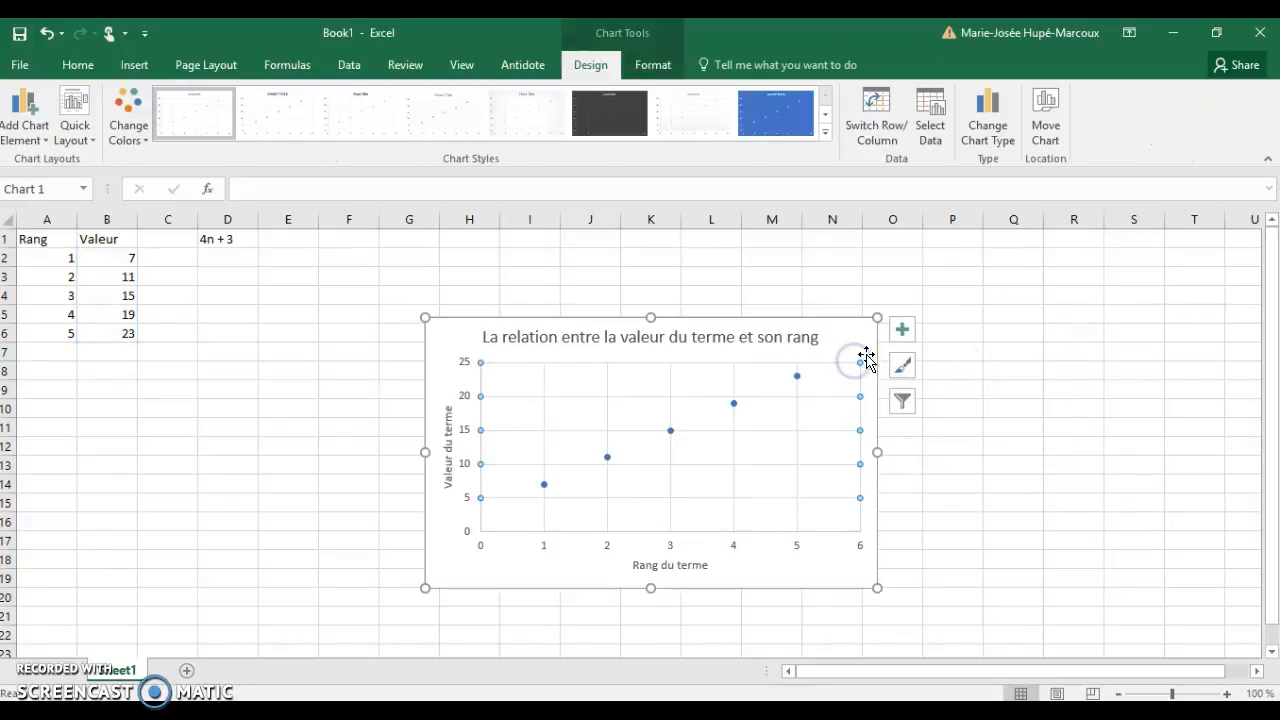
click(902, 329)
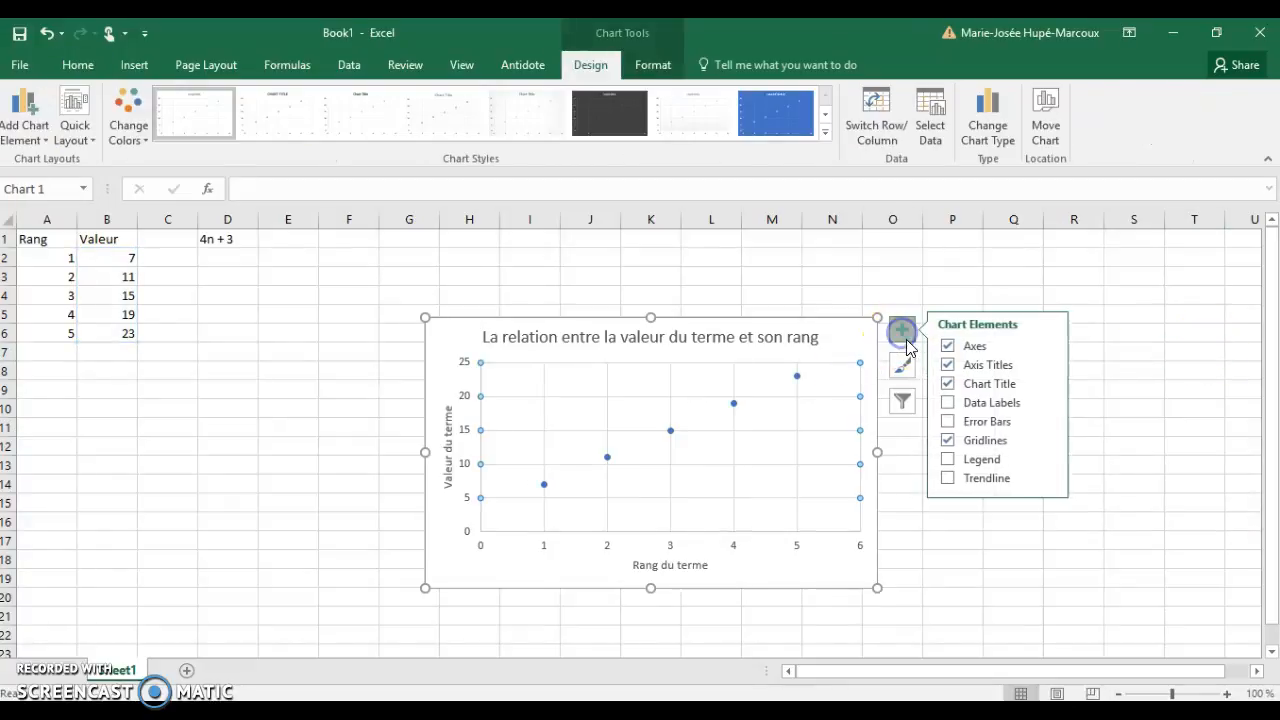
click(1047, 478)
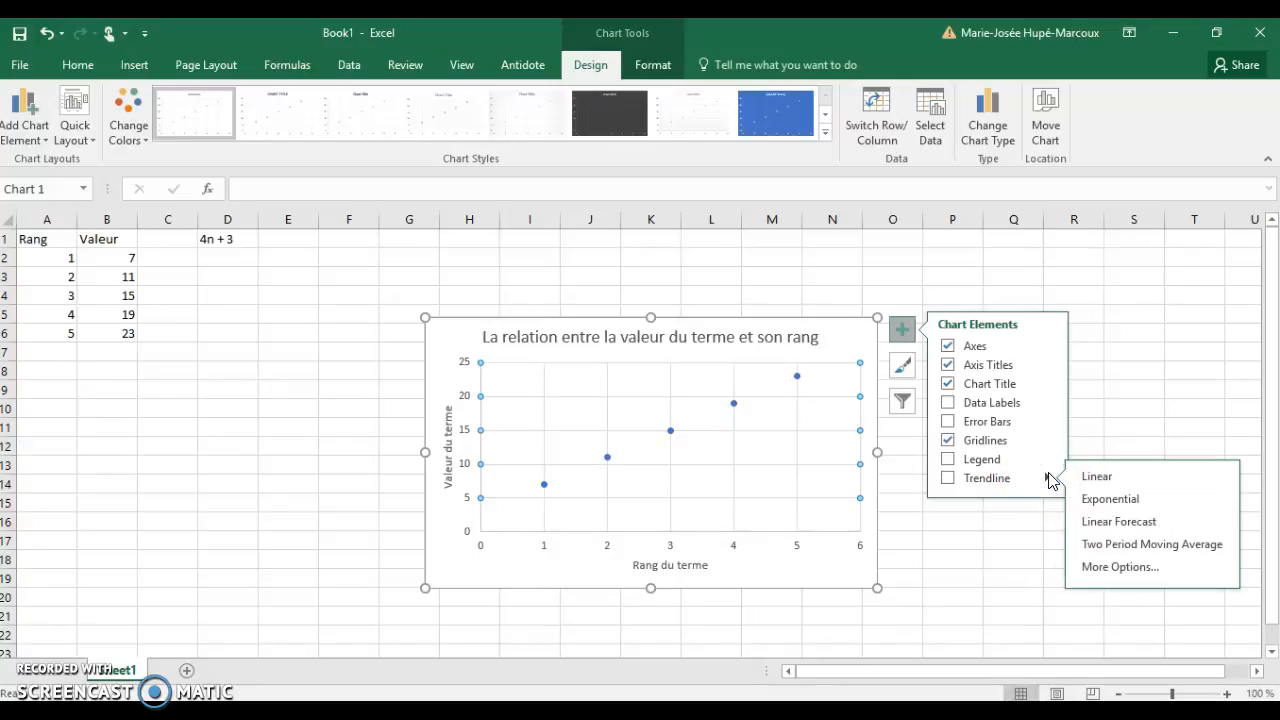
click(1094, 482)
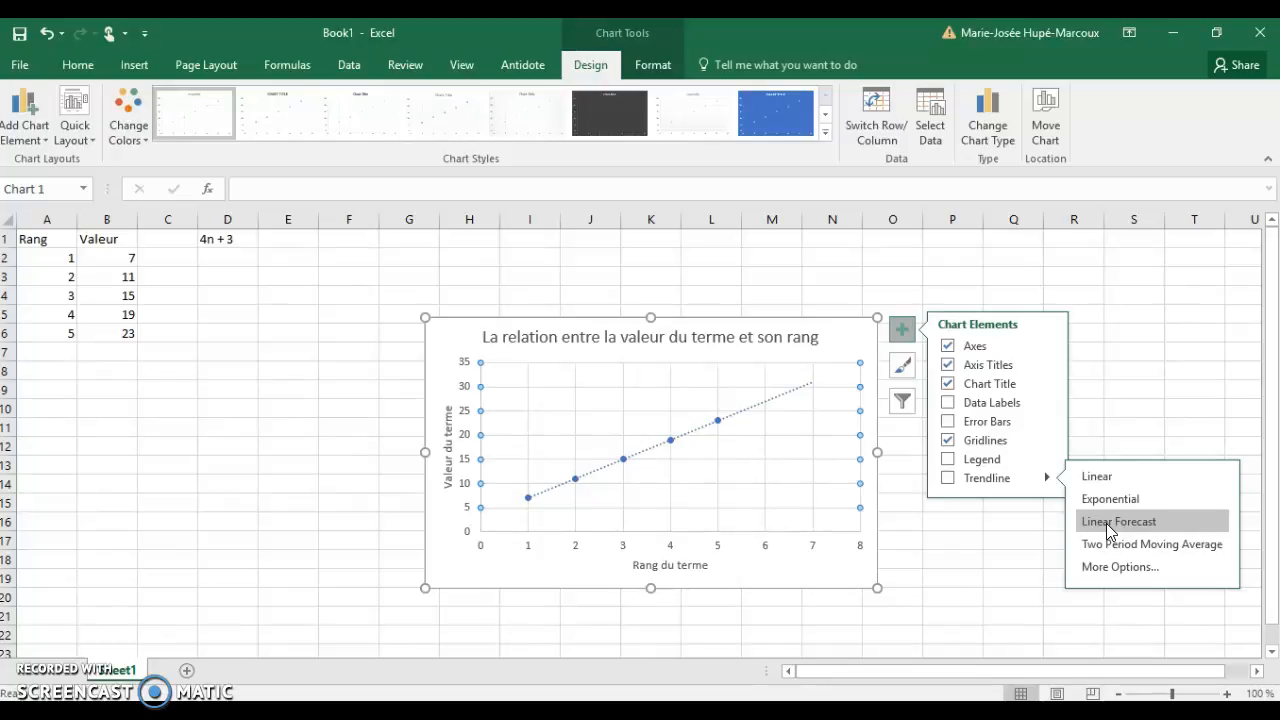
click(1137, 347)
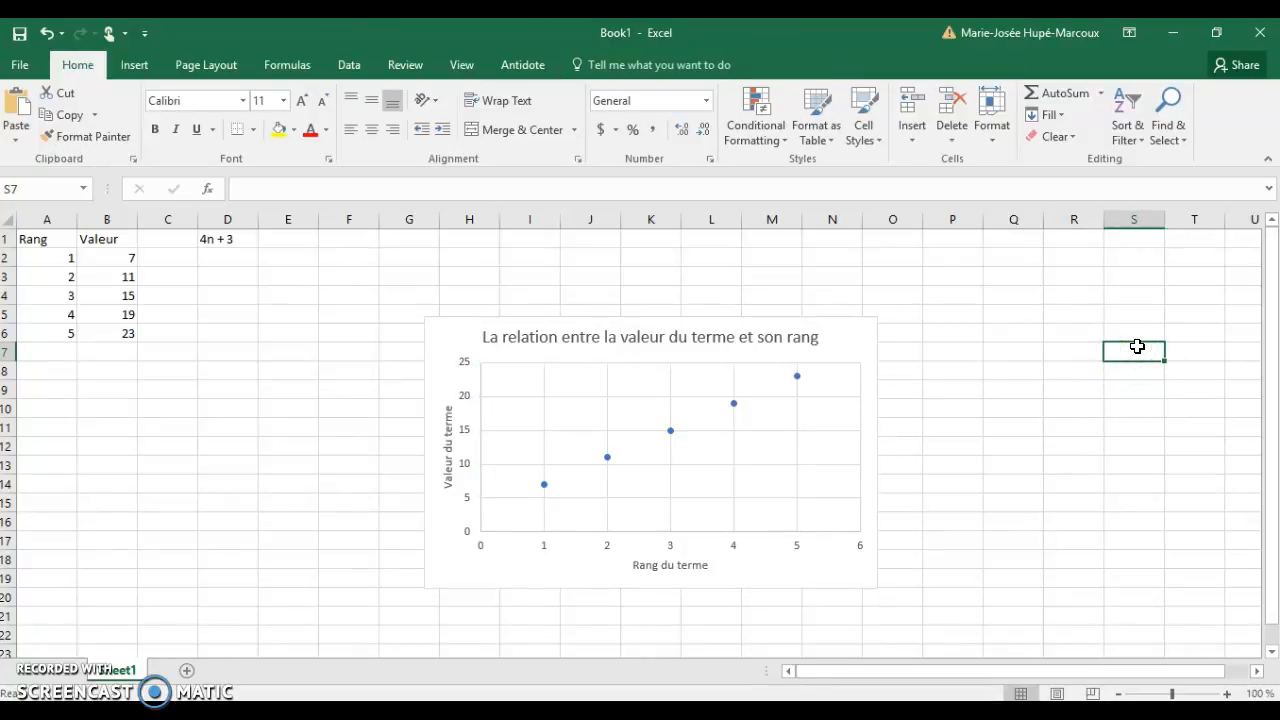
Apply the dark Style 6 chart style to the scatter chart
click(843, 335)
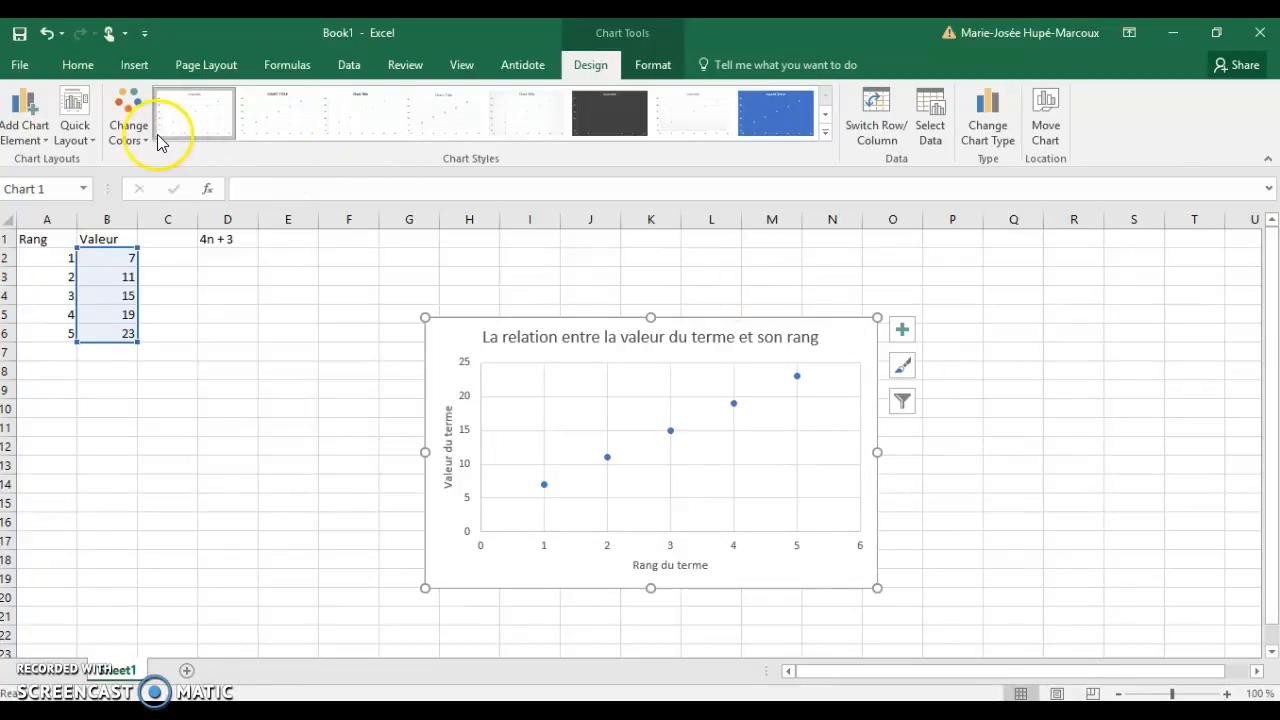
click(628, 106)
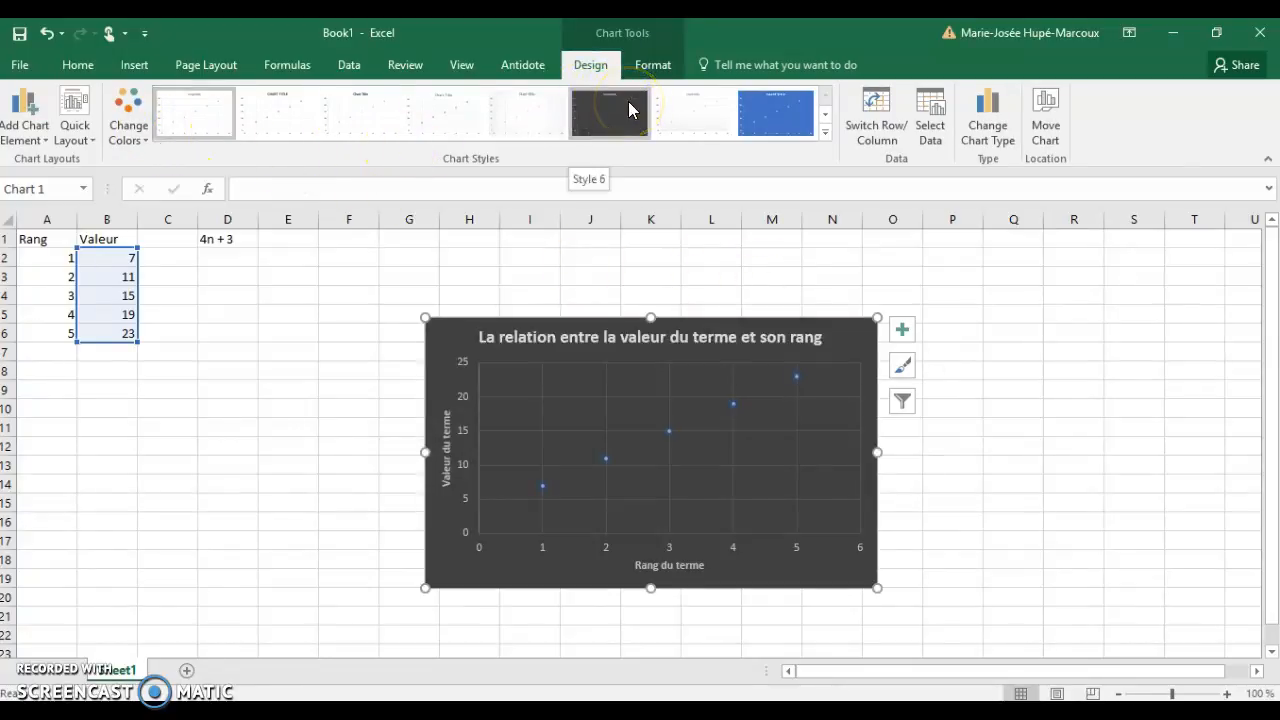